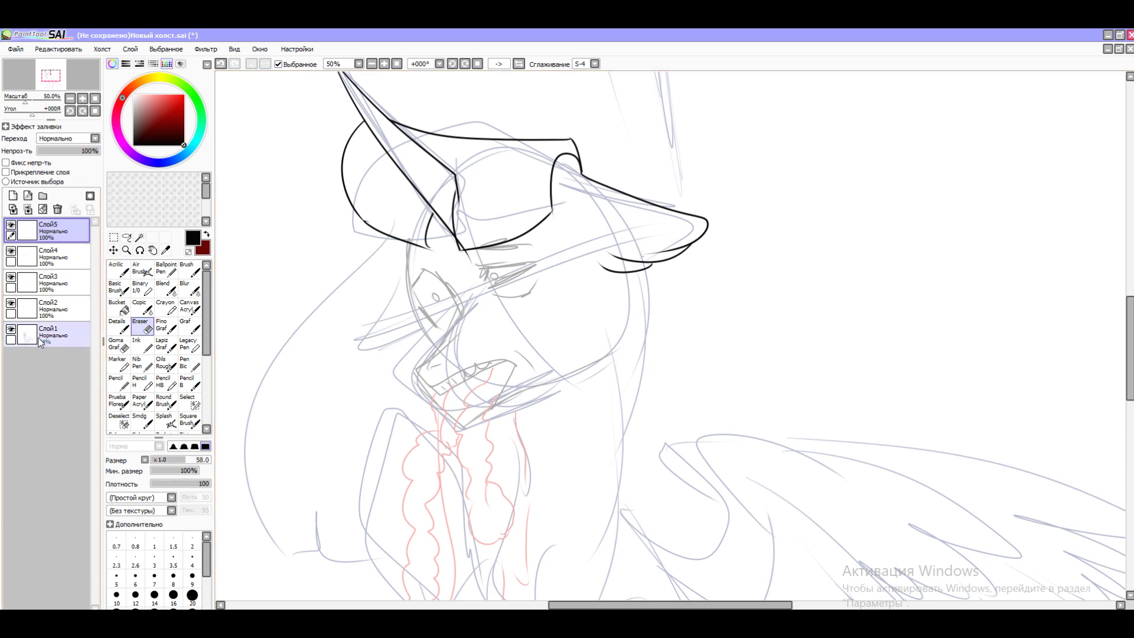
Step: Add new layers above the sketch and ink the near hind leg's thigh outline in black
click(59, 309)
key(ctrl+shift+n)
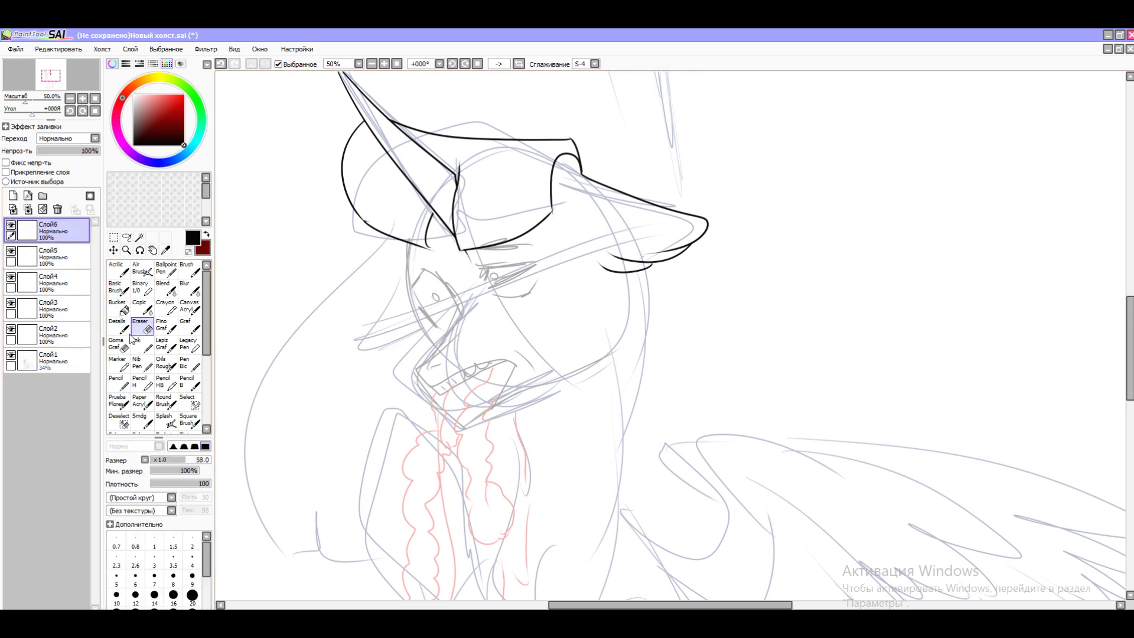
key(e)
click(19, 210)
scroll(716, 284, down, 6)
drag(680, 430, 811, 403)
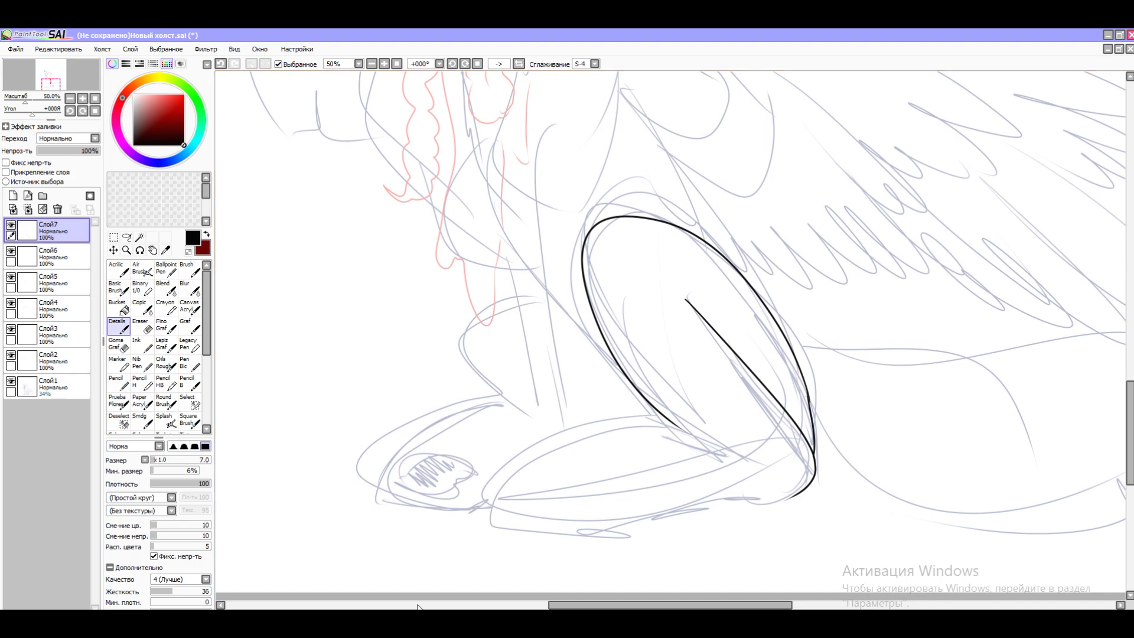
Step: Ink the near hind foot in a rotated view, then lasso its underside line and transform it to fit the leg
drag(33, 116, 45, 115)
key(m)
drag(469, 274, 534, 485)
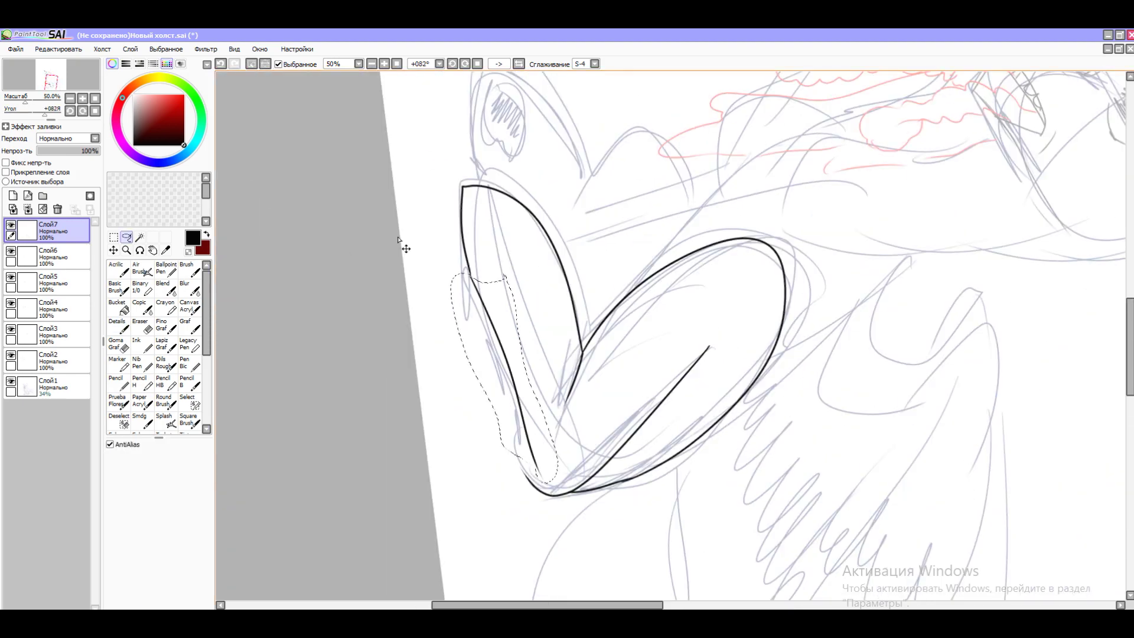
key(ctrl+t)
key(Return)
drag(45, 116, 35, 116)
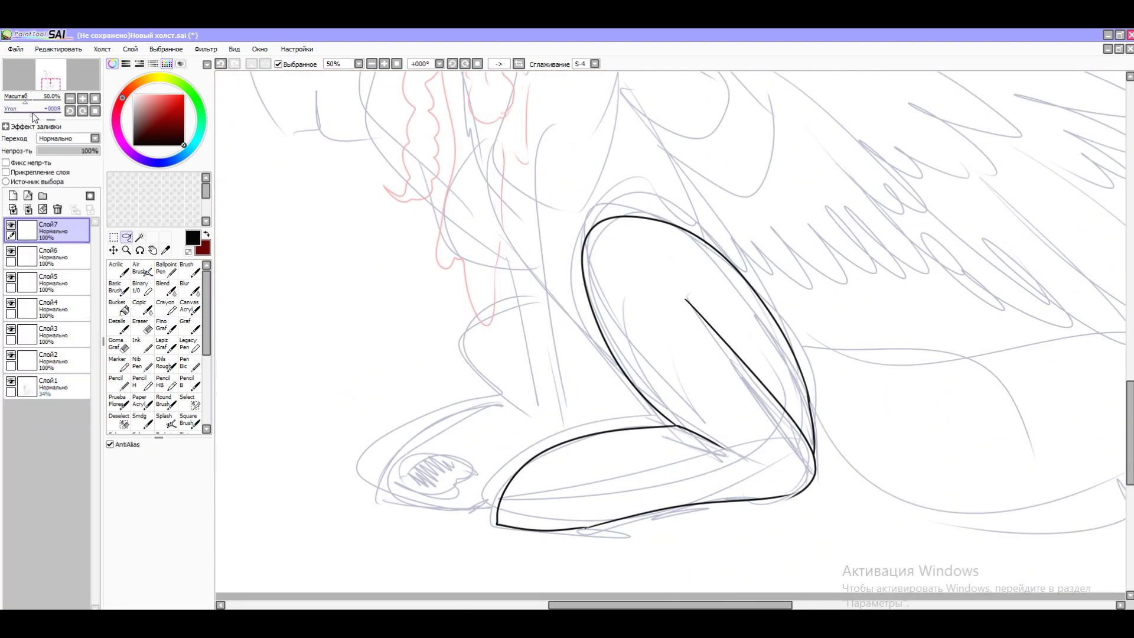
Step: Ink the neck, back and chest lines over the sketch and erase the ends that overlap the near hind leg
scroll(674, 337, up, 5)
scroll(1087, 378, up, 1)
scroll(1075, 378, down, 5)
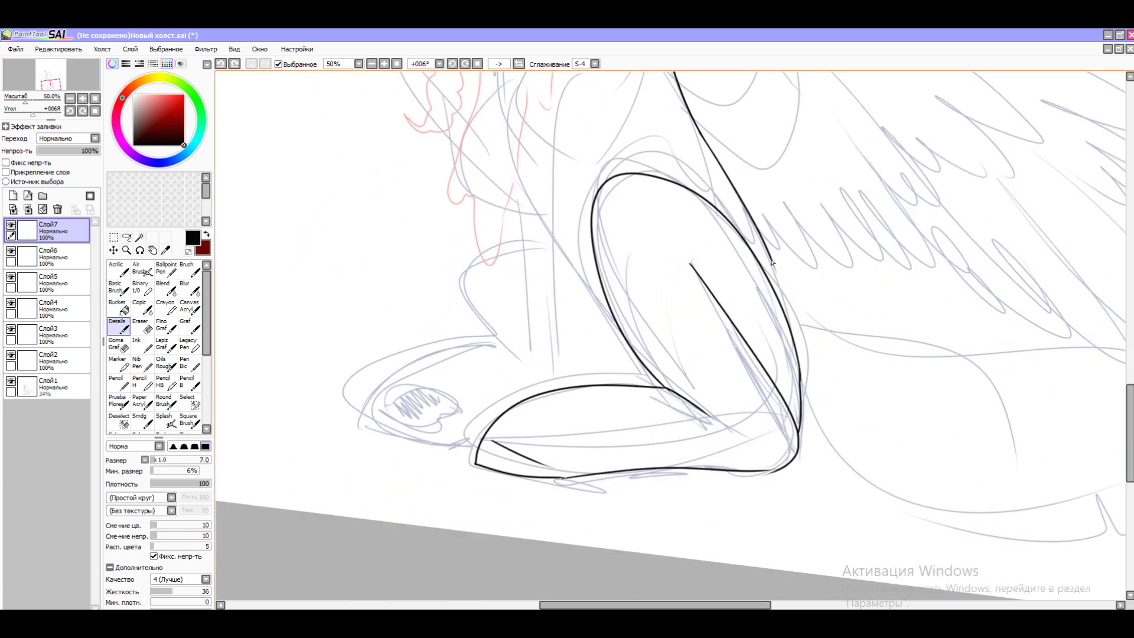
scroll(776, 267, up, 7)
scroll(776, 267, down, 3)
click(145, 331)
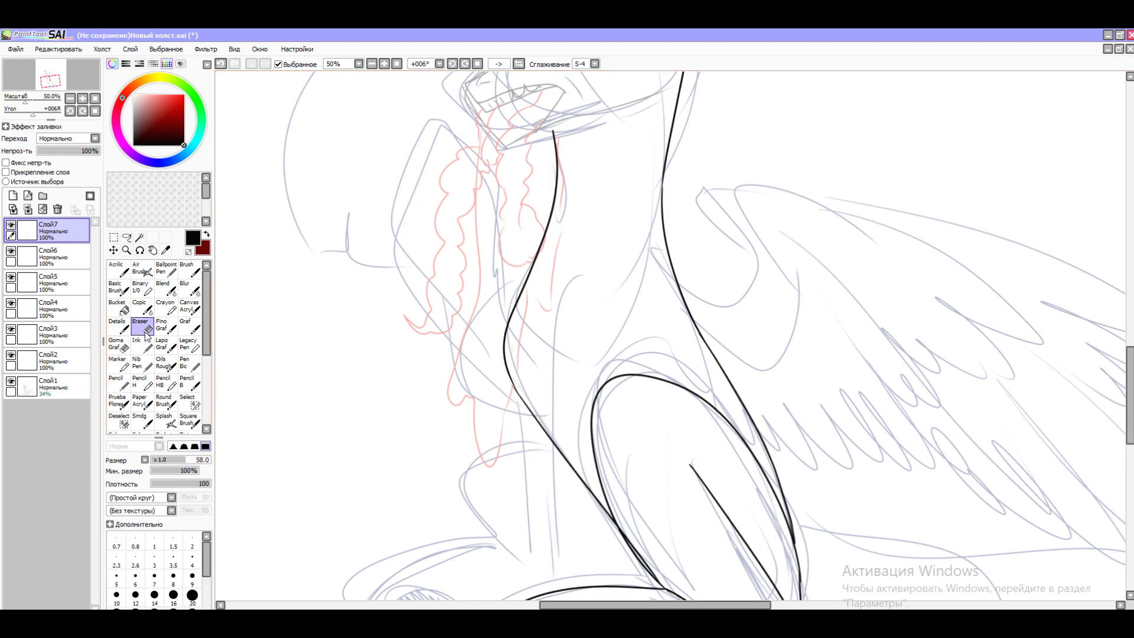
Step: Ink the far hind leg and its foot with the shaded sole on new layers, using the Details brush
click(13, 196)
scroll(518, 390, down, 3)
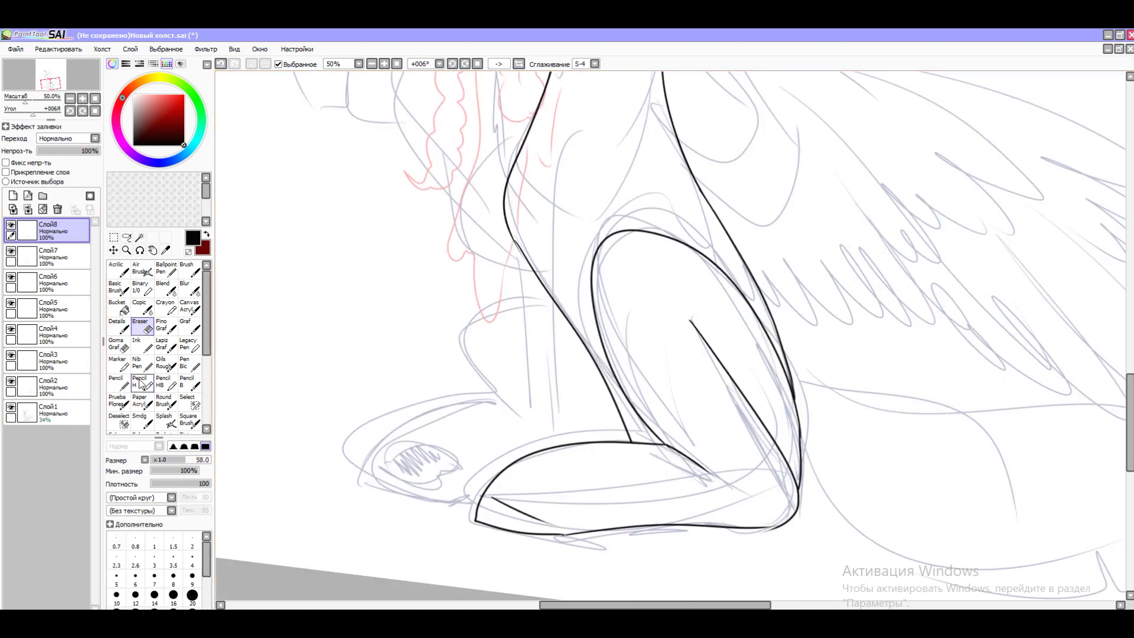
click(117, 325)
key(ctrl+shift+n)
key(ctrl+shift+n)
click(220, 63)
drag(570, 325, 513, 427)
drag(478, 406, 437, 502)
click(221, 63)
key(ctrl+z)
key(ctrl+y)
Step: Ink the thin strand of mane behind the neck on a new layer
scroll(881, 446, up, 5)
key(ctrl+shift+n)
drag(702, 238, 666, 392)
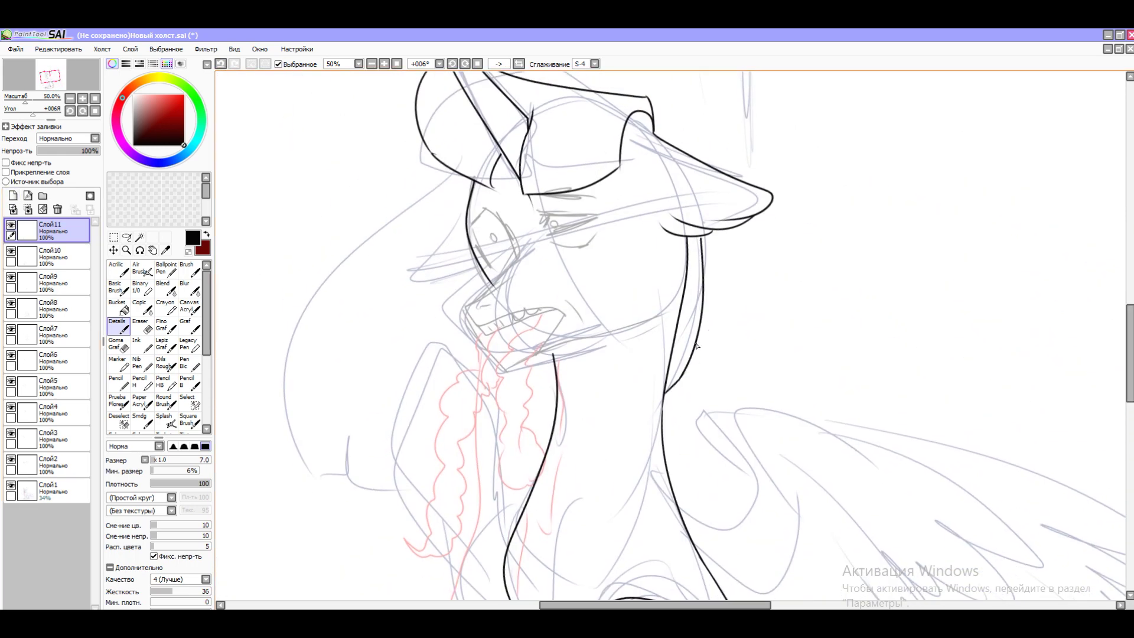
Step: Ink the long front mane lock hanging beside the face, including its curled lower ends
drag(453, 171, 308, 560)
drag(334, 497, 409, 525)
drag(473, 430, 416, 523)
click(222, 65)
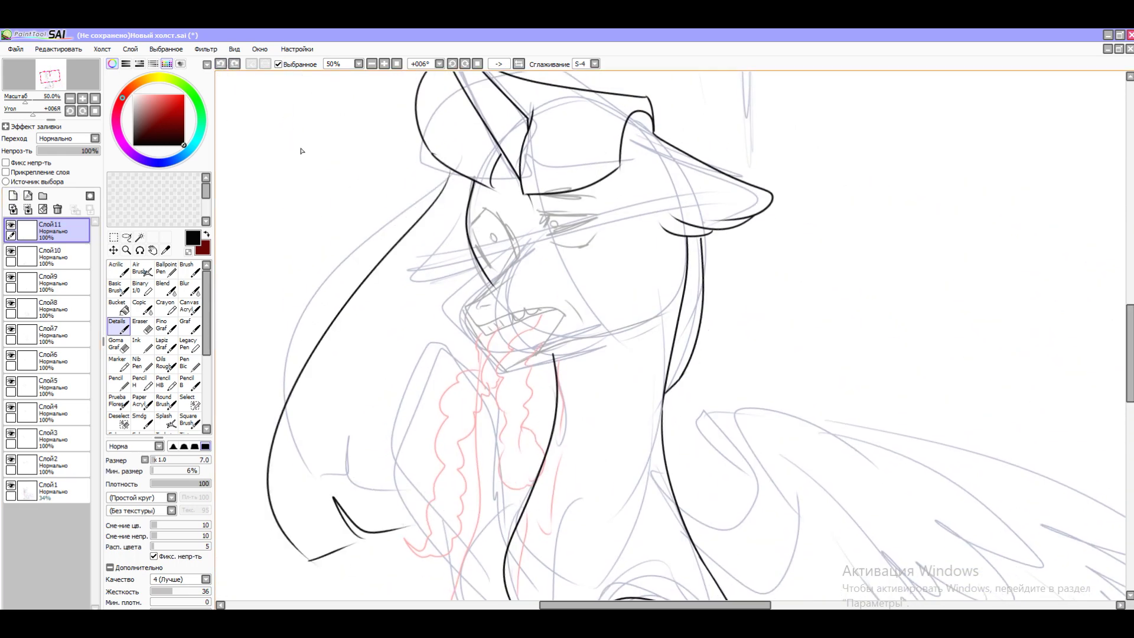
key(ctrl+z)
key(ctrl+y)
key(ctrl+z)
key(ctrl+y)
Step: Ink the near wing with its rows of feathers on a new layer and erase the back line crossing it
key(ctrl+shift+n)
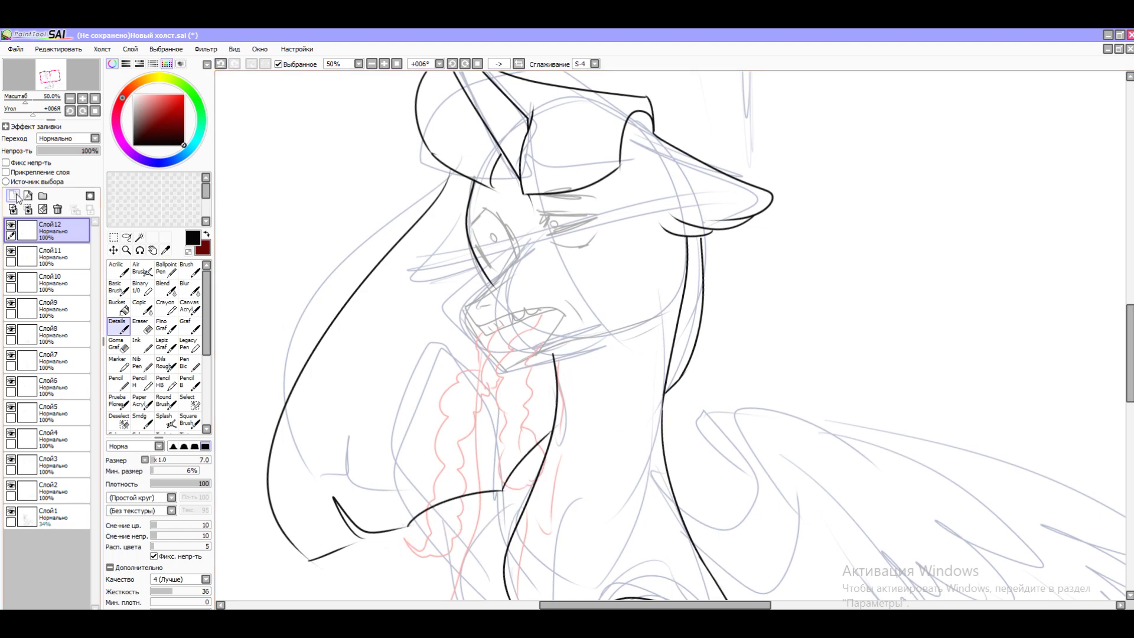
scroll(812, 595, down, 5)
key(Delete)
key(ctrl+minus)
mouse_move(419, 312)
mouse_down()
mouse_move(768, 413)
mouse_move(591, 414)
mouse_up()
key(ctrl+z)
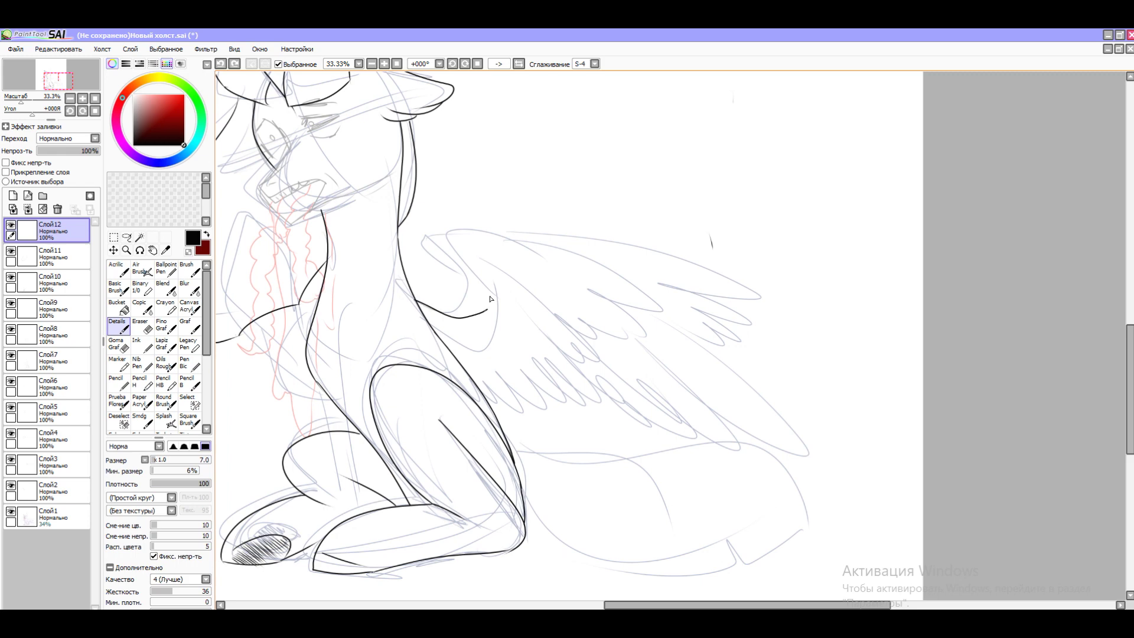
mouse_move(487, 309)
mouse_down()
mouse_move(581, 276)
mouse_move(499, 354)
mouse_up()
mouse_move(585, 319)
mouse_down()
mouse_move(503, 351)
mouse_move(810, 366)
mouse_up()
drag(461, 355, 591, 413)
drag(414, 307, 680, 177)
key(ctrl+z)
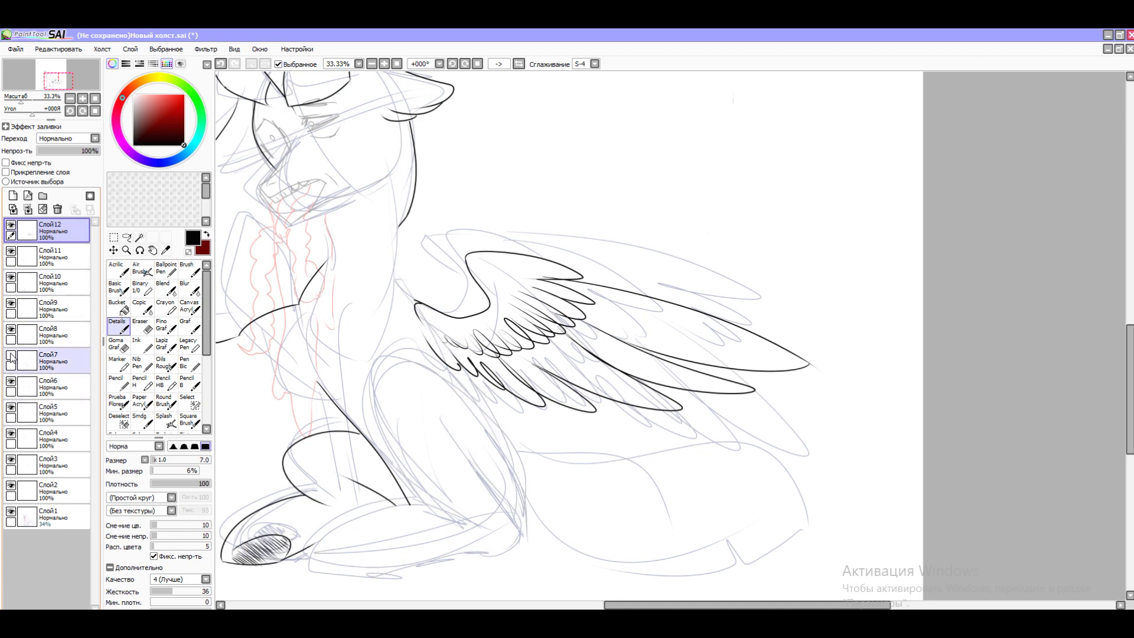
ctrl+click(452, 355)
key(e)
Step: Ink the straight near foreleg on a new layer and erase the body and hind leg lines crossing it
click(13, 195)
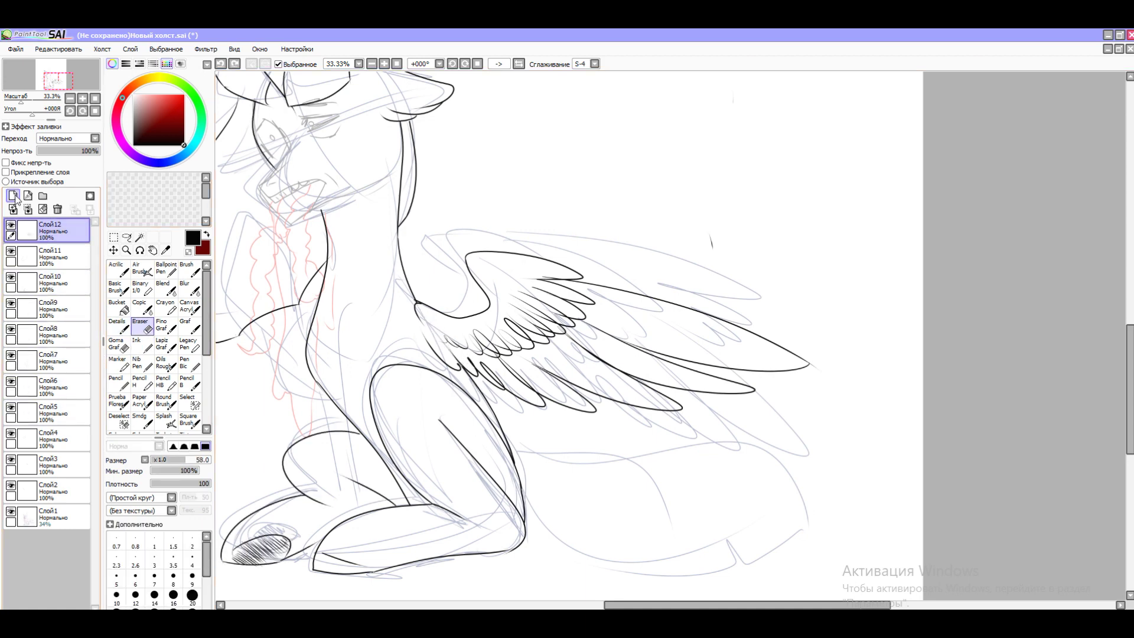
click(117, 325)
drag(352, 302, 342, 492)
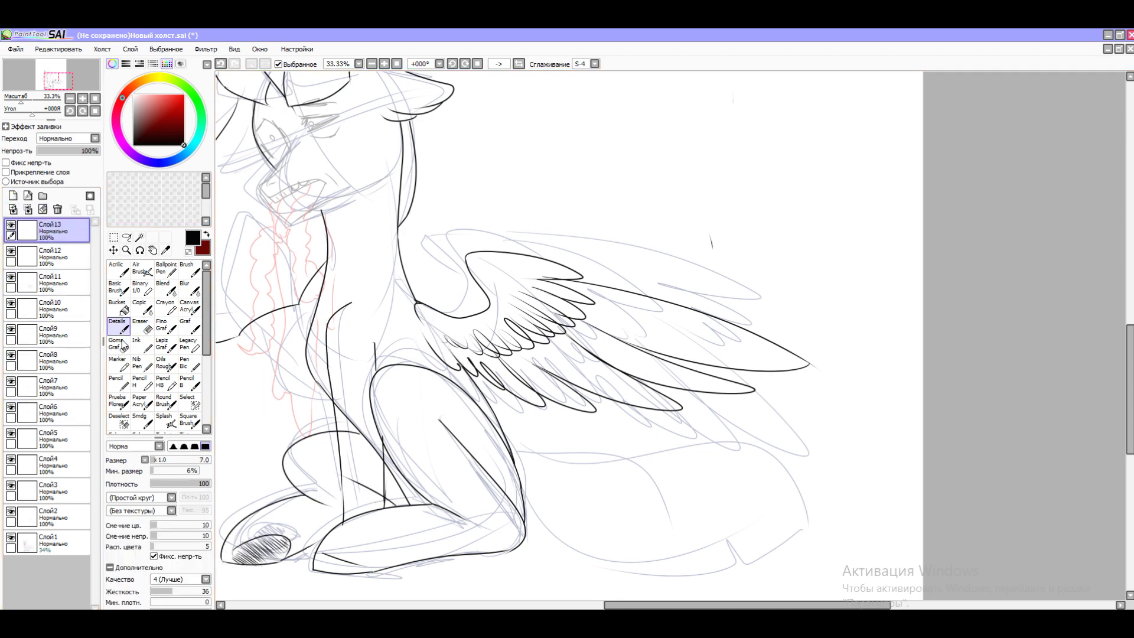
key(e)
ctrl+click(350, 424)
ctrl+click(359, 490)
Step: Ink the raised far foreleg and the lower chest line on a new layer
key(ctrl+shift+n)
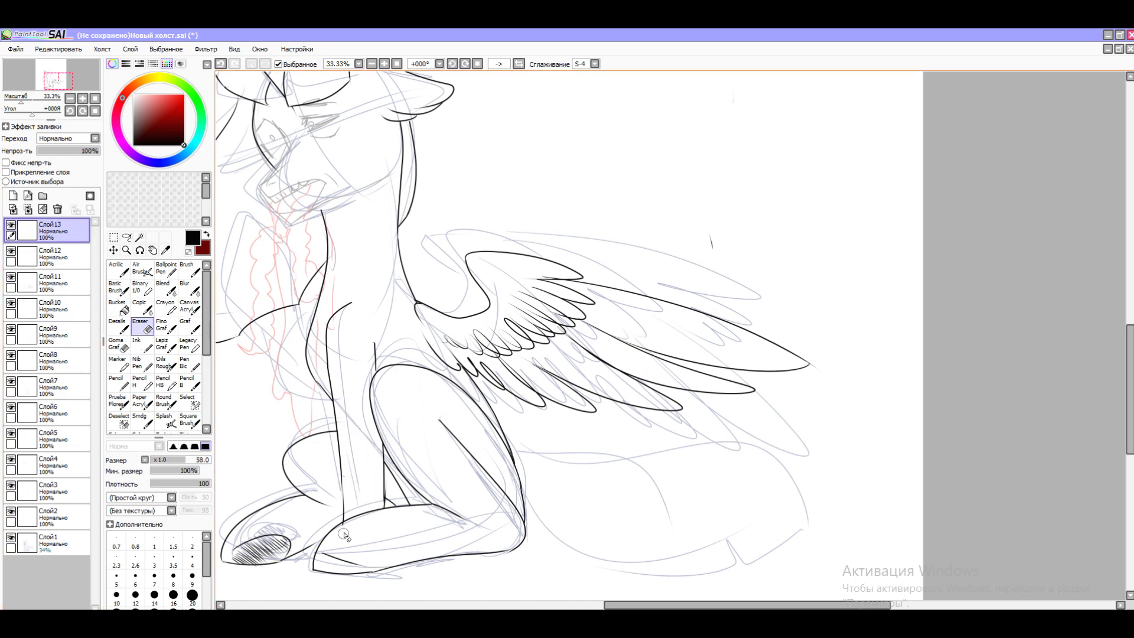
key(e)
mouse_move(377, 361)
mouse_down()
mouse_move(299, 392)
mouse_move(409, 391)
mouse_up()
drag(391, 284, 387, 329)
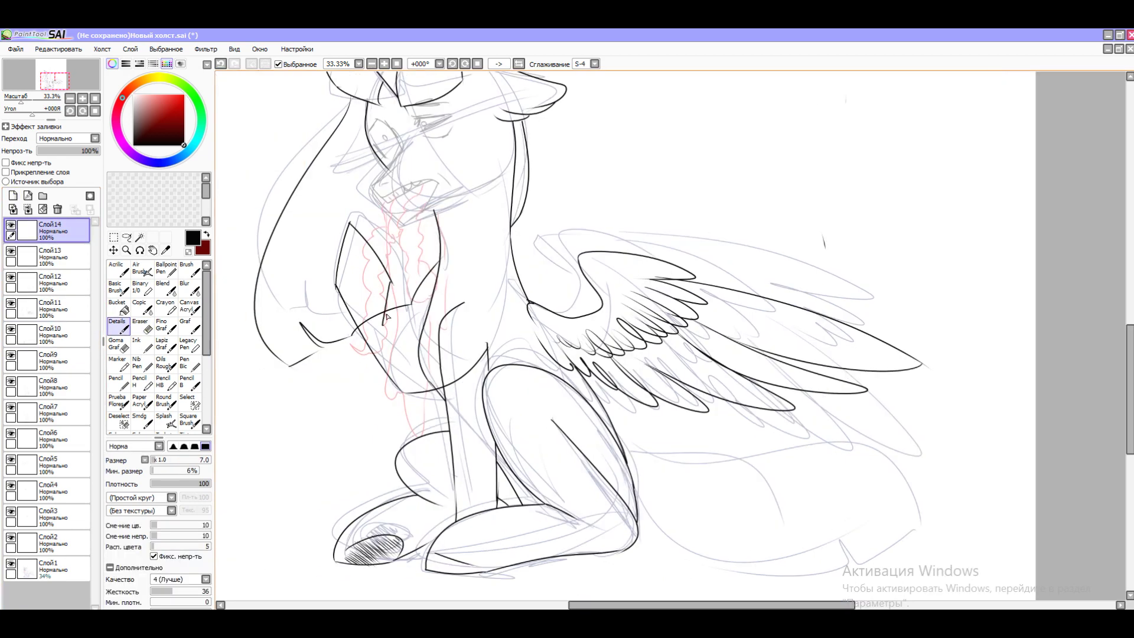
Step: Ink the muzzle, open mouth and first wavy strand hanging from the mouth on a new layer
key(ctrl+shift+n)
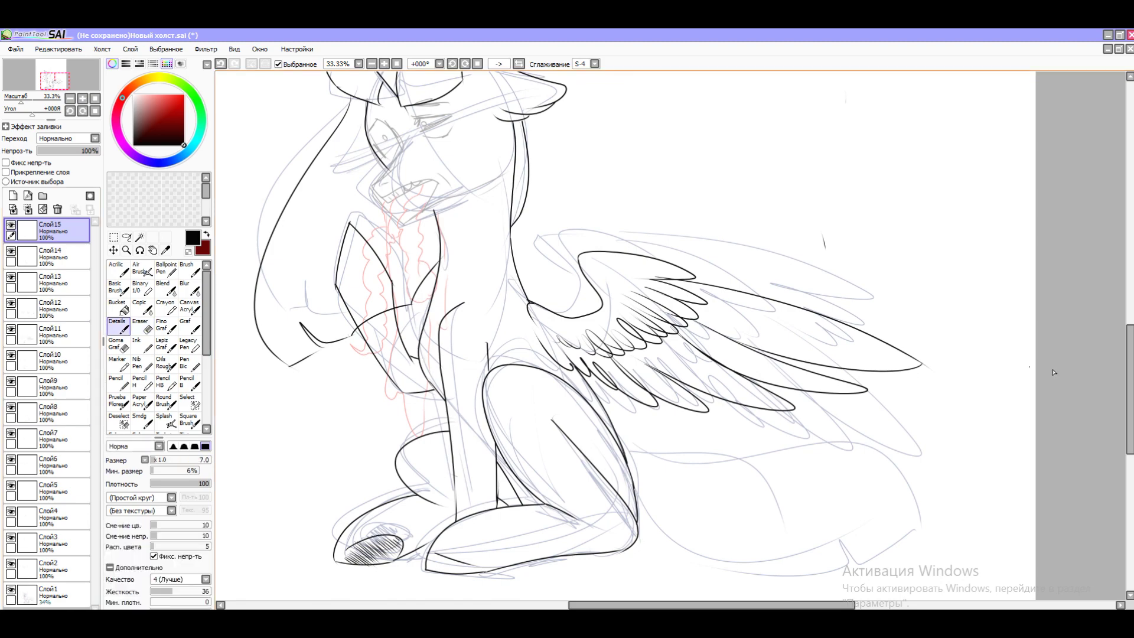
scroll(514, 413, up, 3)
drag(515, 421, 473, 558)
drag(535, 532, 627, 521)
scroll(535, 532, down, 5)
mouse_move(588, 189)
mouse_down()
mouse_move(520, 458)
mouse_move(531, 480)
mouse_move(609, 207)
mouse_up()
key(ctrl+z)
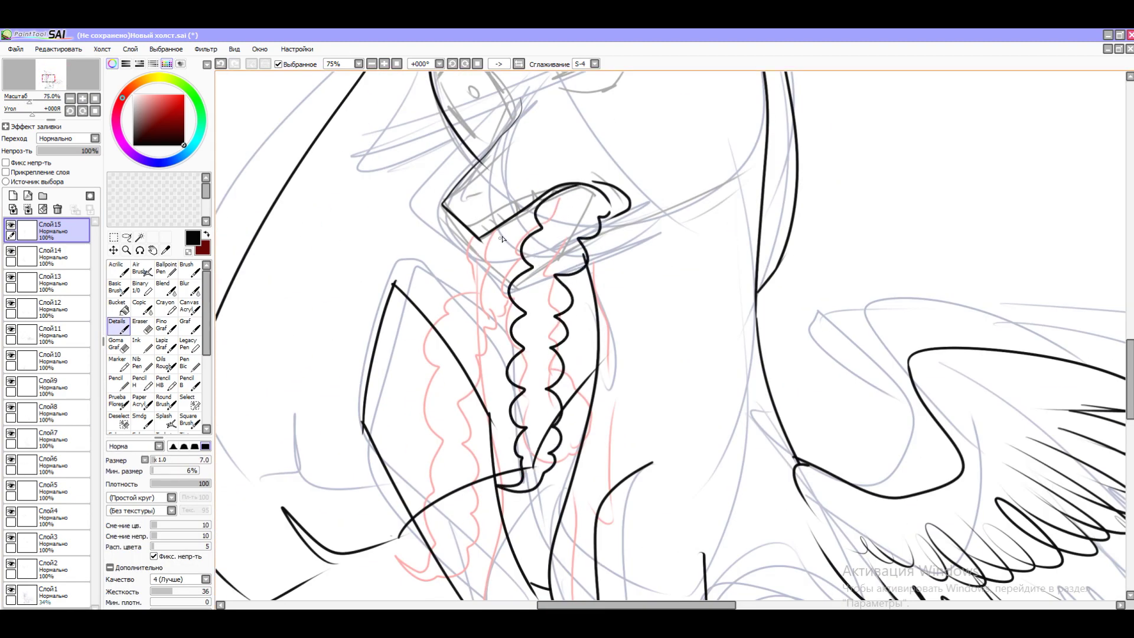
Step: Ink the second wavy strand beside the first, plus the eyes, brows and nostril of the face
mouse_move(497, 268)
mouse_down()
mouse_move(512, 564)
mouse_move(523, 491)
mouse_up()
key(ctrl+z)
mouse_move(481, 236)
mouse_down()
mouse_move(449, 443)
mouse_move(520, 499)
mouse_up()
scroll(527, 262, up, 5)
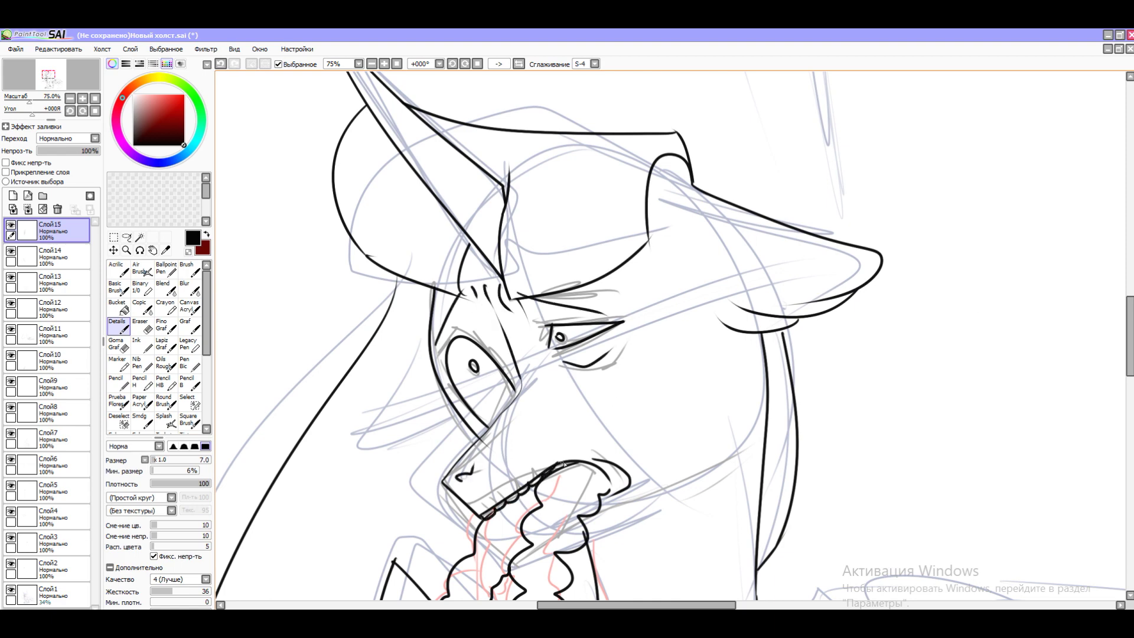
scroll(564, 465, down, 6)
key(e)
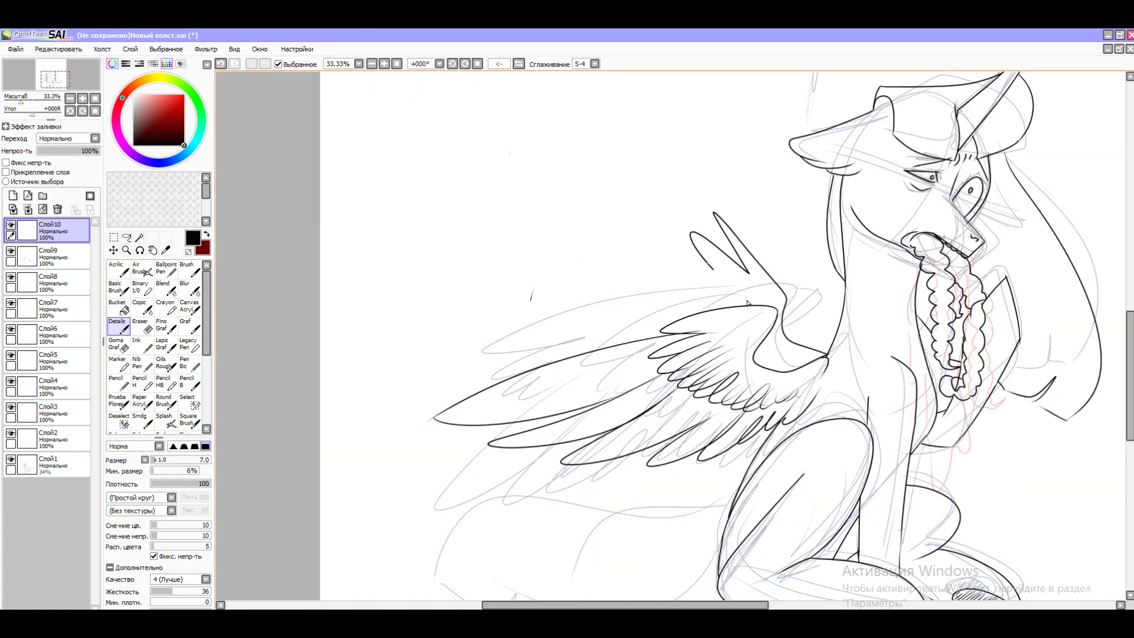
Step: Ink the far wing's long and short feathers above the near wing and erase their overlapping lines
drag(748, 304, 596, 74)
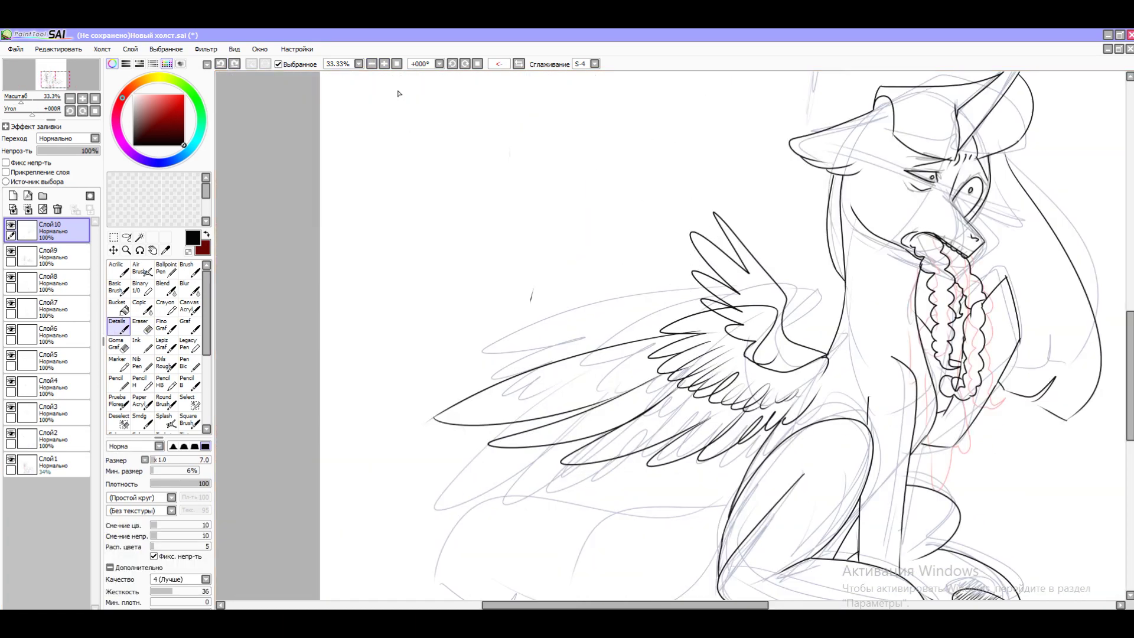
drag(587, 141, 739, 310)
key(e)
drag(674, 348, 736, 321)
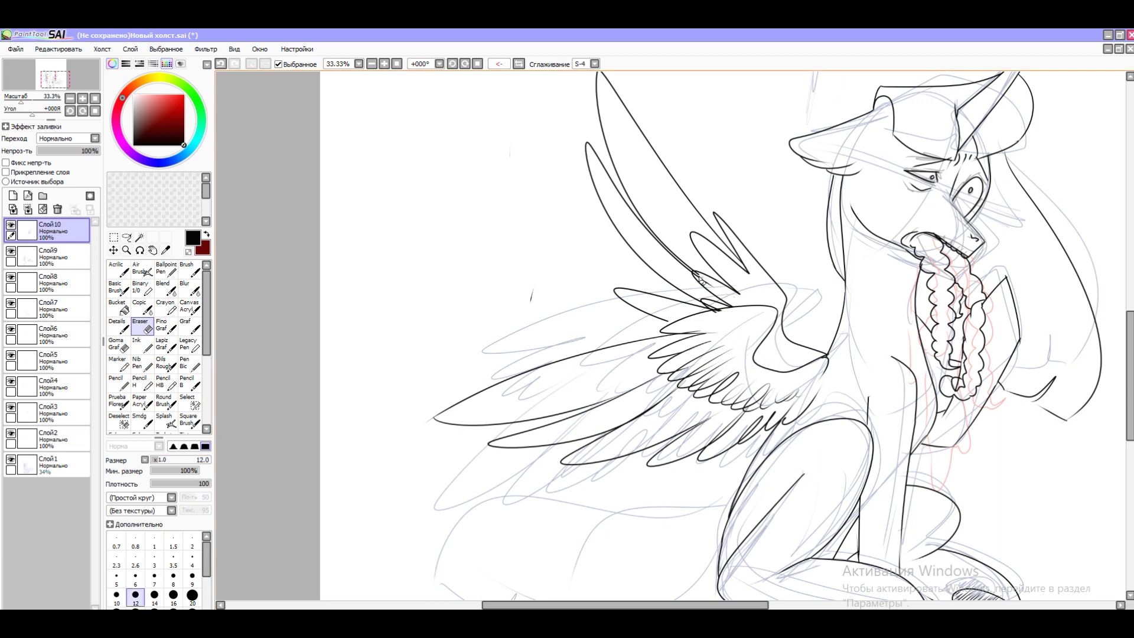
key(h)
key(n)
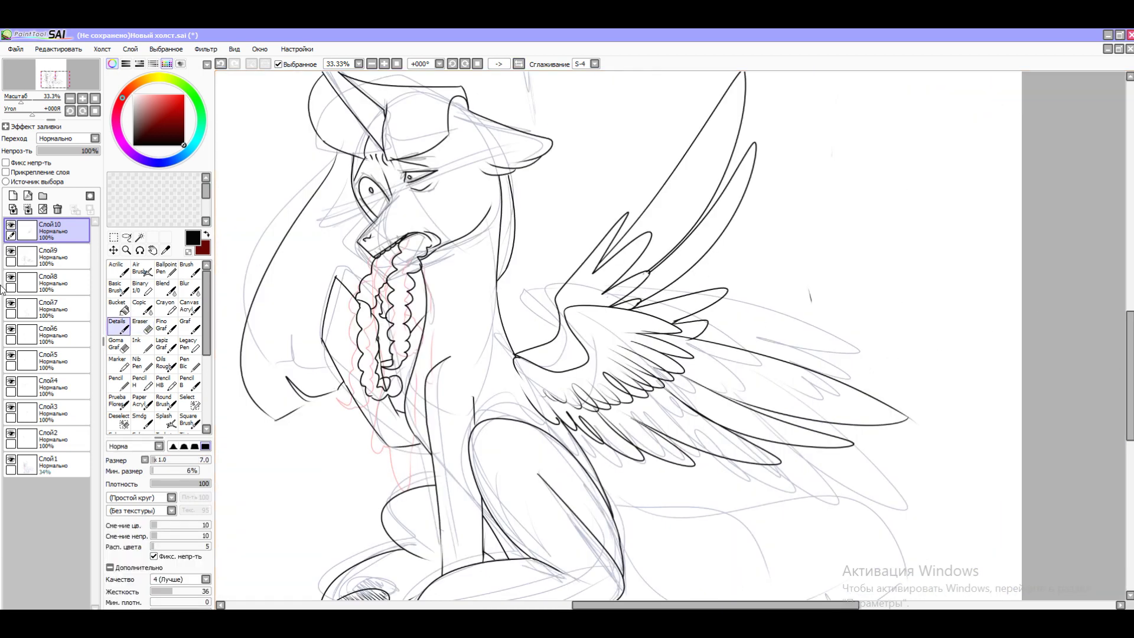
Step: Hide the sketch layer and merge the line art layers down into one another
click(11, 458)
key(ctrl+e)
key(ctrl+e)
key(ctrl+e)
key(ctrl+e)
key(ctrl+e)
key(ctrl+e)
key(ctrl+e)
key(ctrl+e)
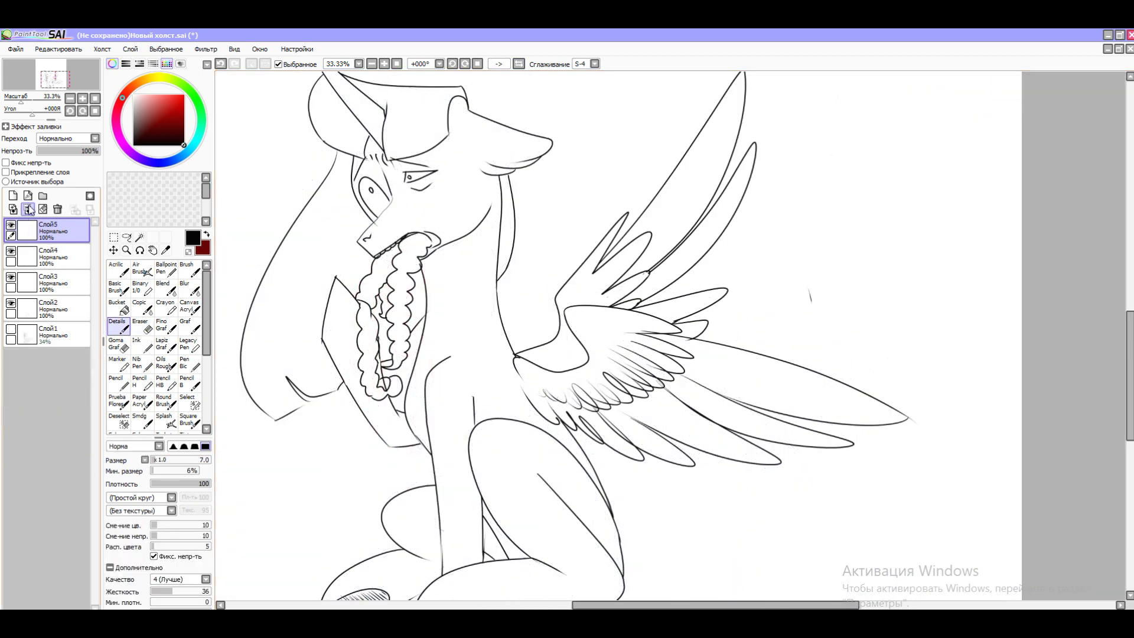
Step: Enlarge the merged line art with a free transform so that it fills more of the canvas
key(minus)
key(minus)
key(minus)
key(ctrl+t)
mouse_move(775, 391)
mouse_down()
mouse_move(878, 489)
mouse_move(800, 448)
mouse_up()
key(Return)
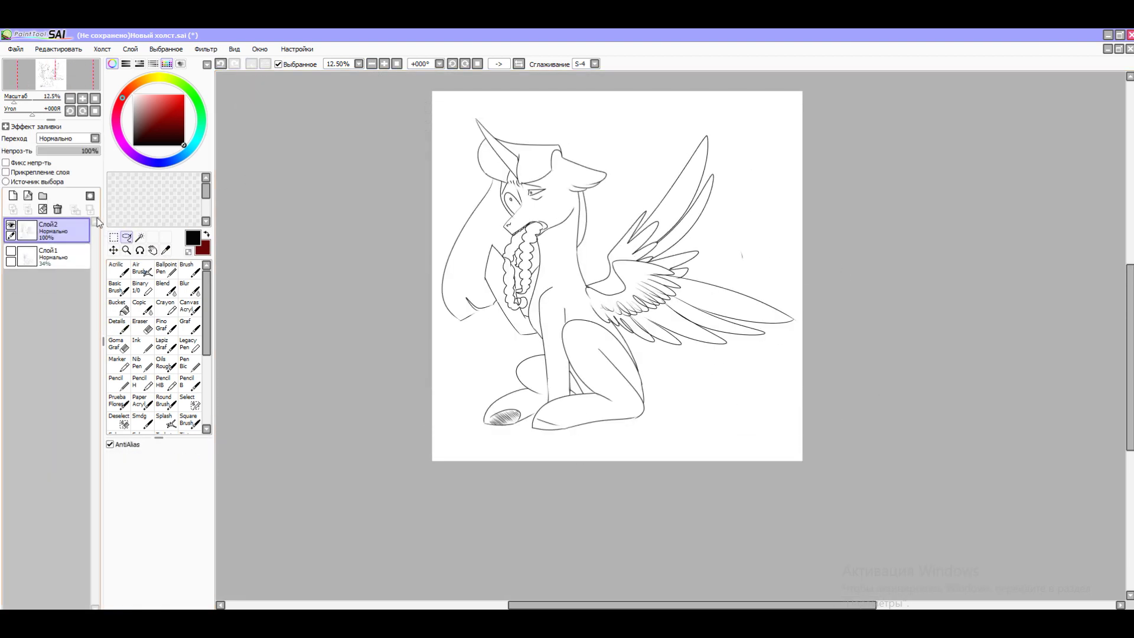
Step: Add a colour layer beneath the line art and mark the line art layer as the selection source
click(13, 196)
click(140, 237)
click(532, 283)
Step: Ink the tail outline behind the near hind leg on a new top layer
click(13, 196)
key(n)
drag(643, 378, 726, 407)
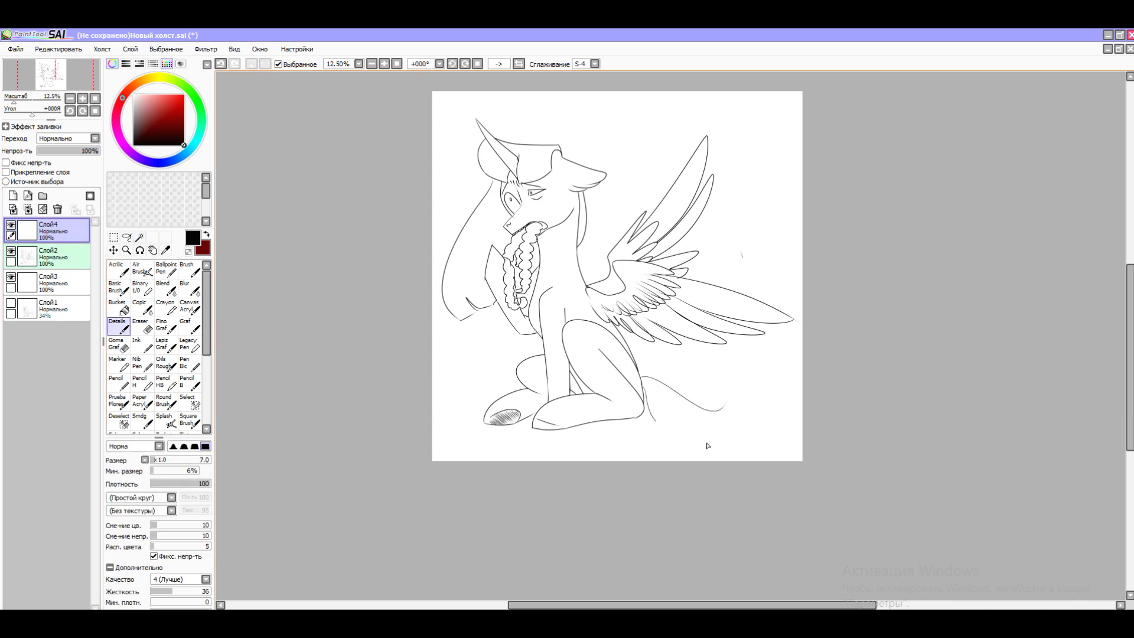
key(ctrl+z)
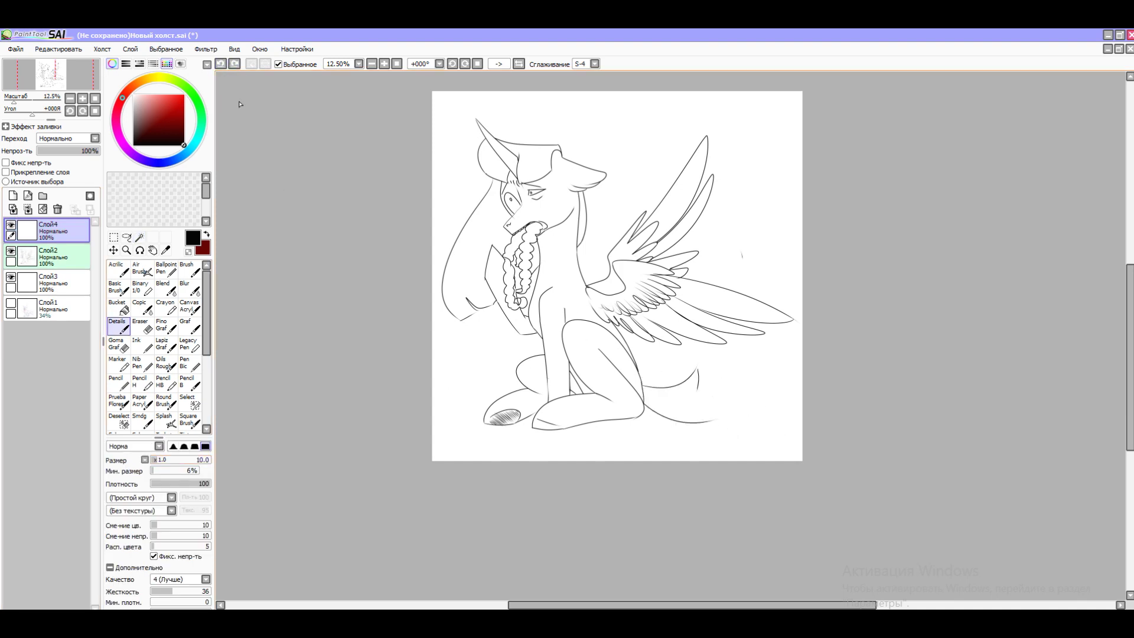
Step: Close the gaps in the mane outline with the Select brush and select the mane sections with the Magic Wand
click(189, 402)
key(ctrl+plus)
drag(236, 294, 316, 271)
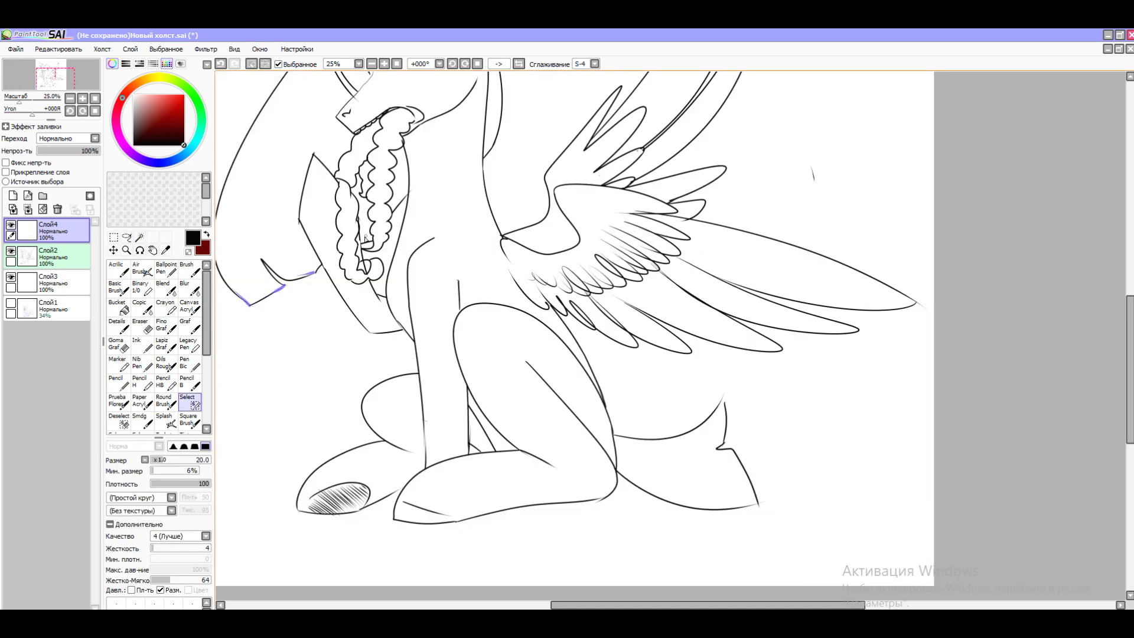
scroll(719, 503, up, 5)
click(139, 237)
click(384, 248)
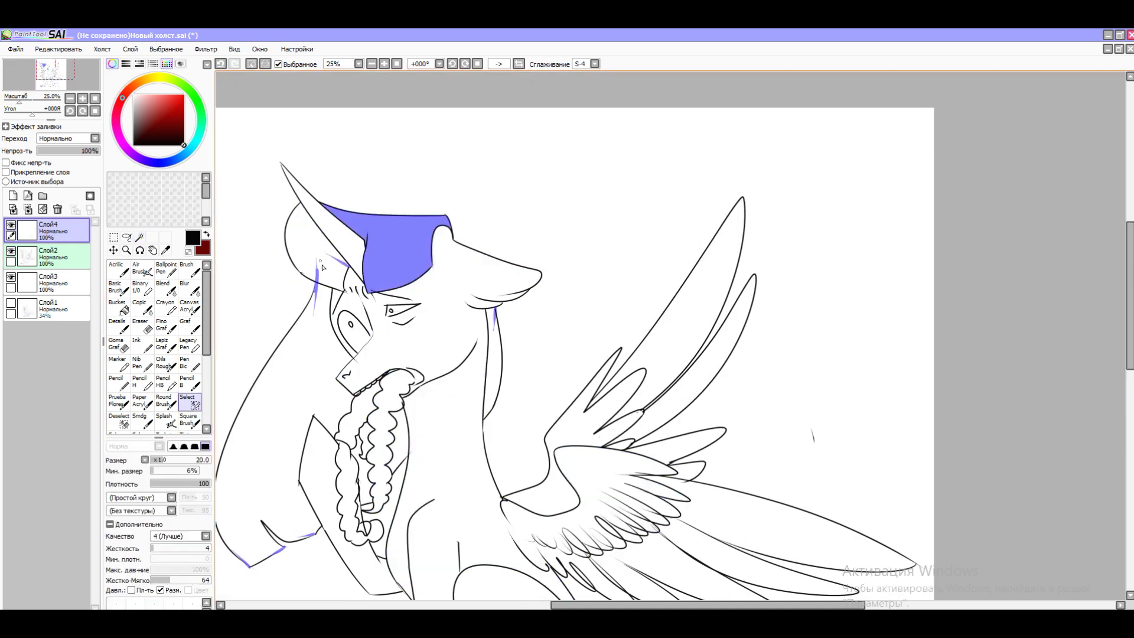
click(265, 414)
click(492, 366)
click(364, 474)
Step: Close the gaps in the tail outline with the Select brush, merge the tail into the line art and select its interior
scroll(365, 475, down, 10)
click(190, 401)
key(ctrl+plus)
scroll(742, 372, down, 3)
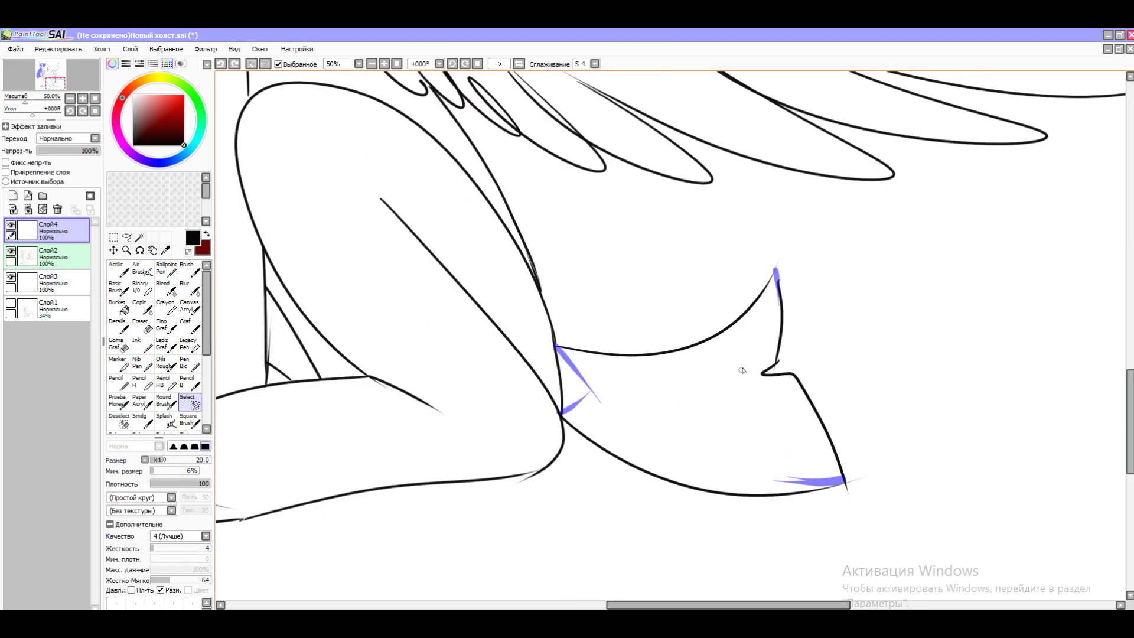
key(ctrl+e)
click(139, 237)
click(679, 408)
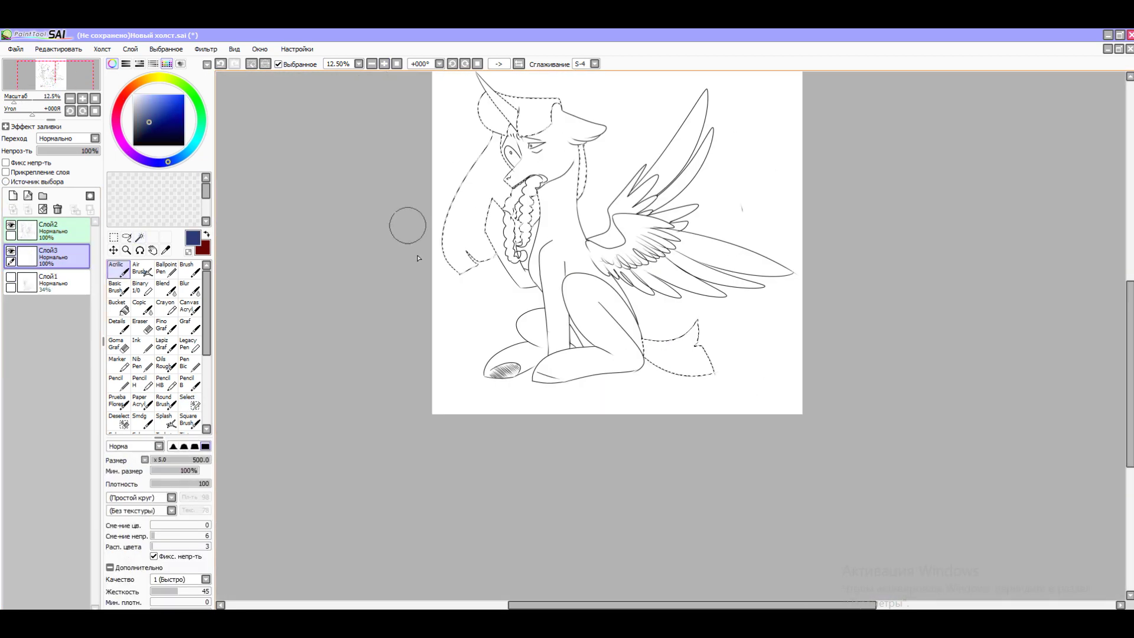
Step: Paint the selected mane and tail navy with purple stripes, then add pink stripes using the Acrylic brush at size 190
drag(405, 223, 785, 324)
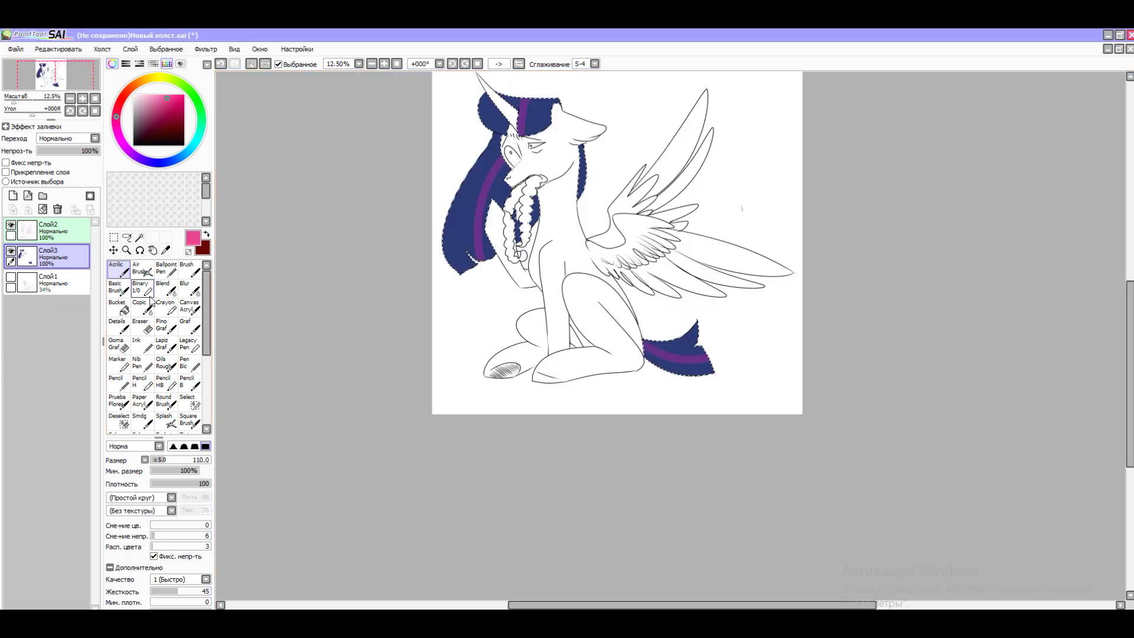
click(169, 462)
drag(169, 463, 174, 460)
drag(499, 97, 472, 260)
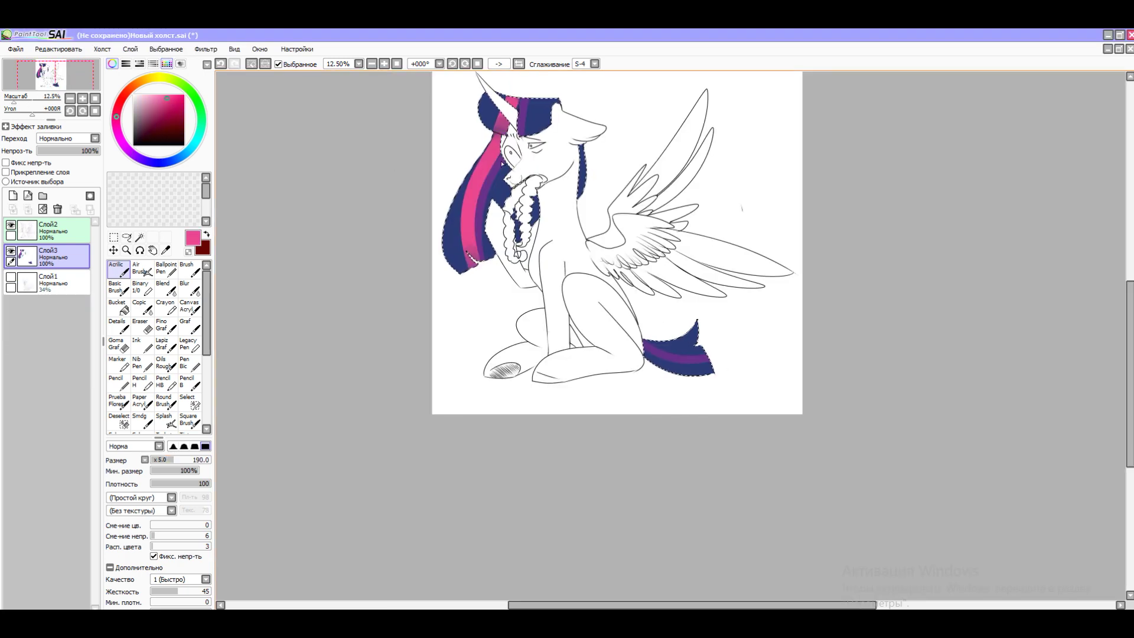
drag(647, 351, 709, 352)
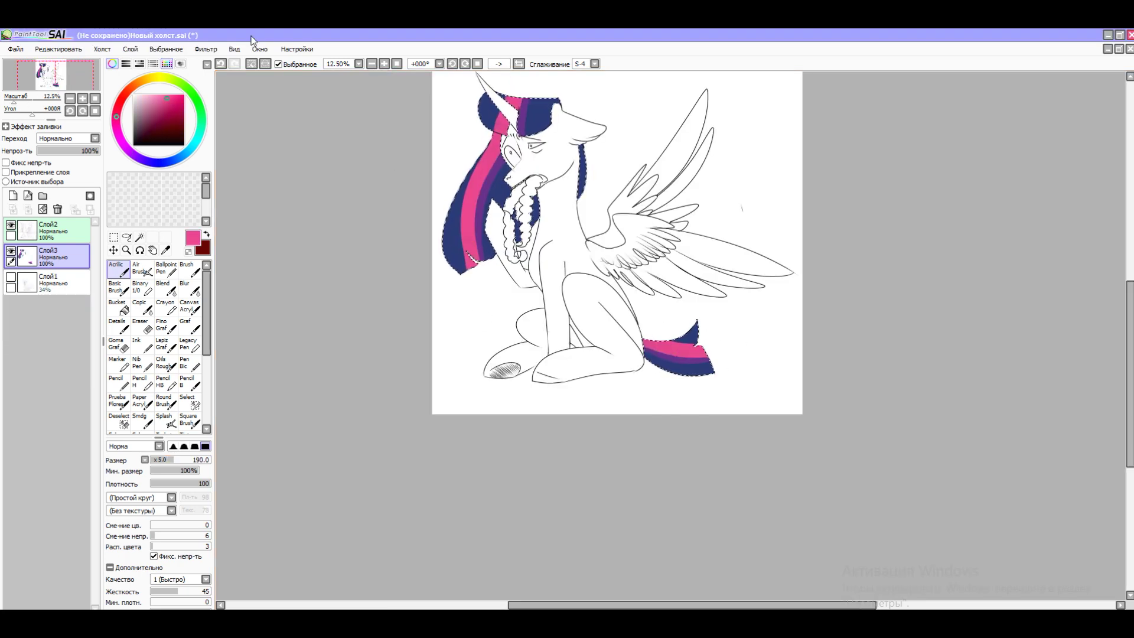
Step: Select the body, legs and wing sections with the Magic Wand
key(w)
click(556, 283)
click(680, 278)
click(590, 331)
click(650, 177)
click(671, 215)
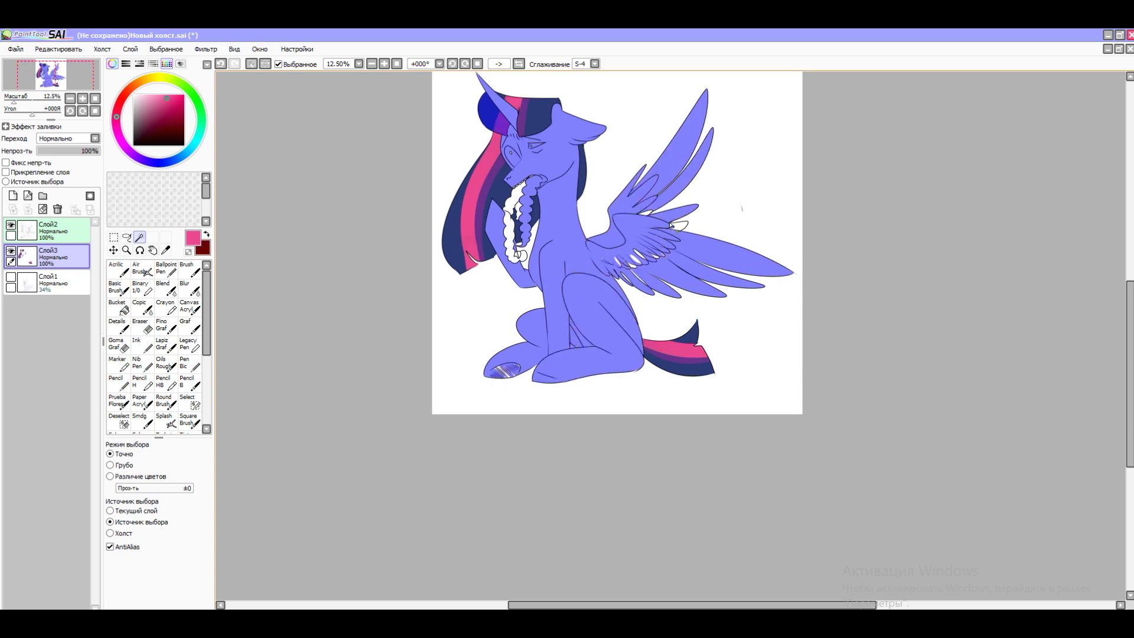
Step: Refine the body selection with the Select and Deselect brushes
scroll(671, 215, up, 3)
click(189, 401)
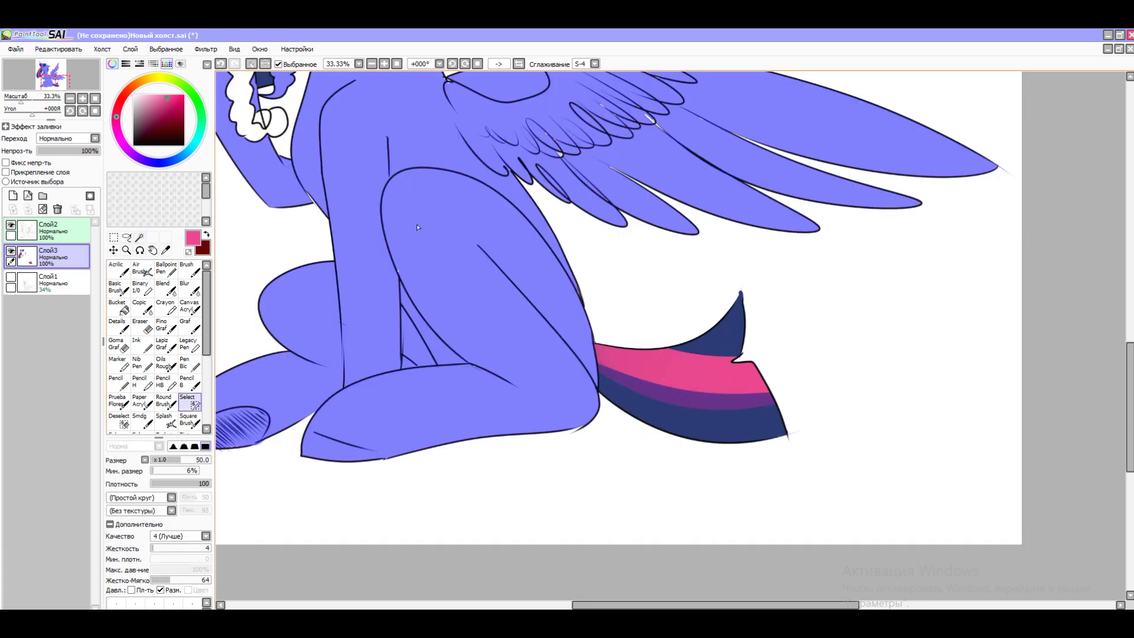
click(118, 420)
scroll(431, 539, up, 5)
drag(402, 302, 434, 247)
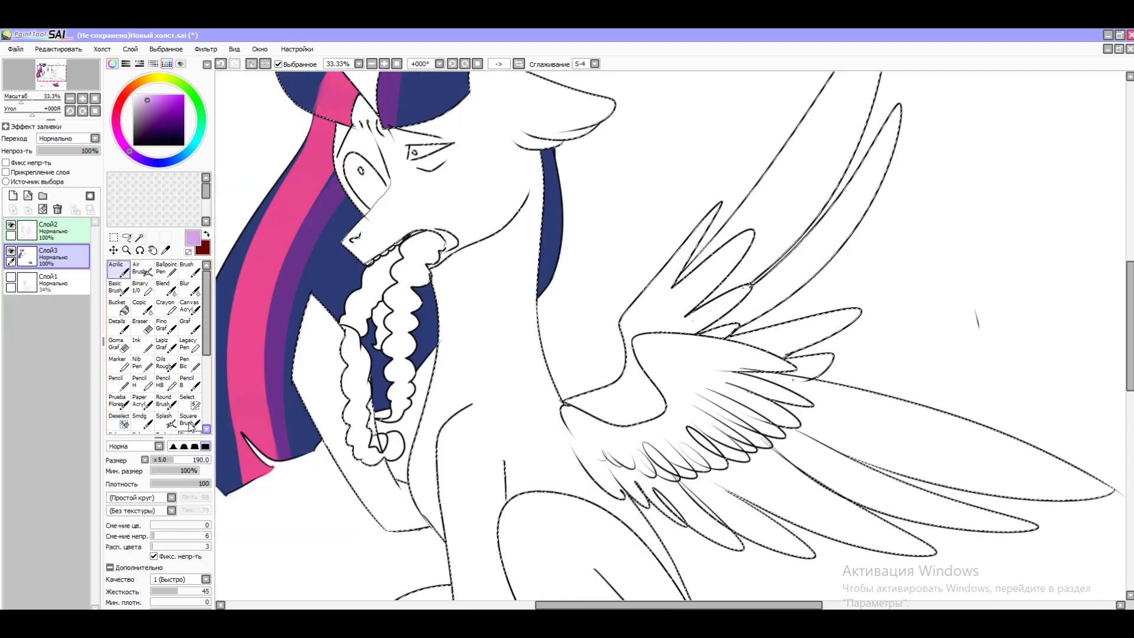
Step: Add the remaining body sections with the Magic Wand and place a new layer beneath the mane and tail layer
click(140, 237)
scroll(354, 266, up, 5)
click(352, 301)
drag(48, 257, 47, 283)
click(472, 383)
Step: Paint the selected body, head and wings light purple using the Acrylic brush at size 500 and clear the selection
click(116, 269)
drag(360, 354, 1073, 319)
scroll(1073, 319, down, 10)
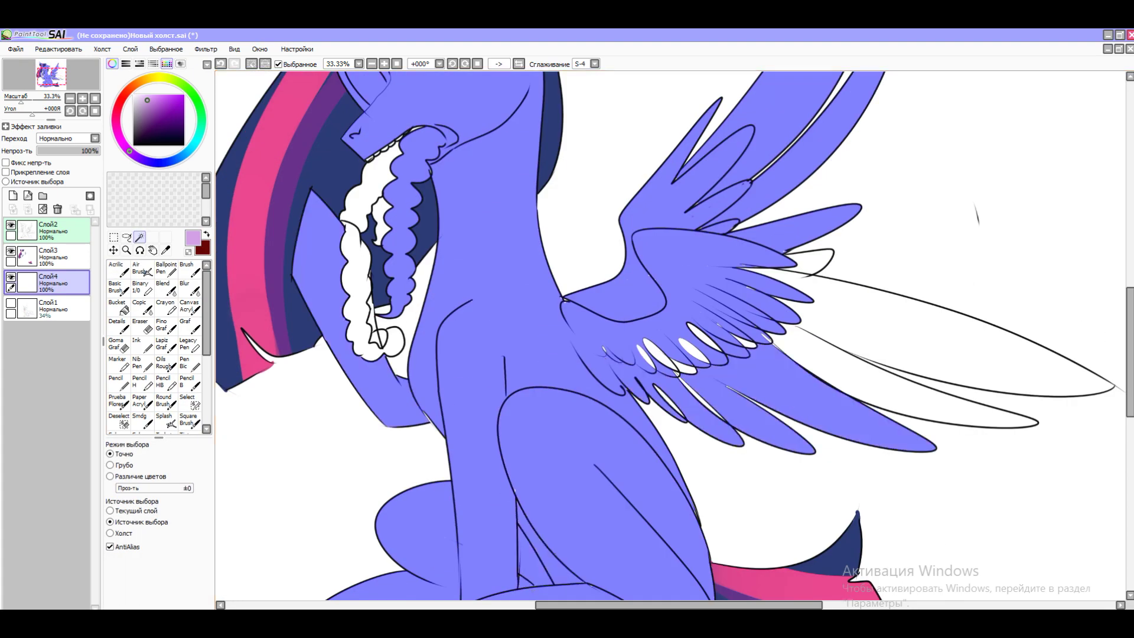
click(116, 269)
drag(472, 296, 708, 355)
scroll(430, 276, up, 10)
mouse_move(430, 276)
mouse_down()
mouse_move(591, 207)
mouse_move(942, 232)
mouse_up()
key(ctrl+d)
click(11, 226)
click(11, 225)
Step: Add a new layer above the mane and tail layer and select the entrails hanging from the mouth with the Magic Wand
click(30, 257)
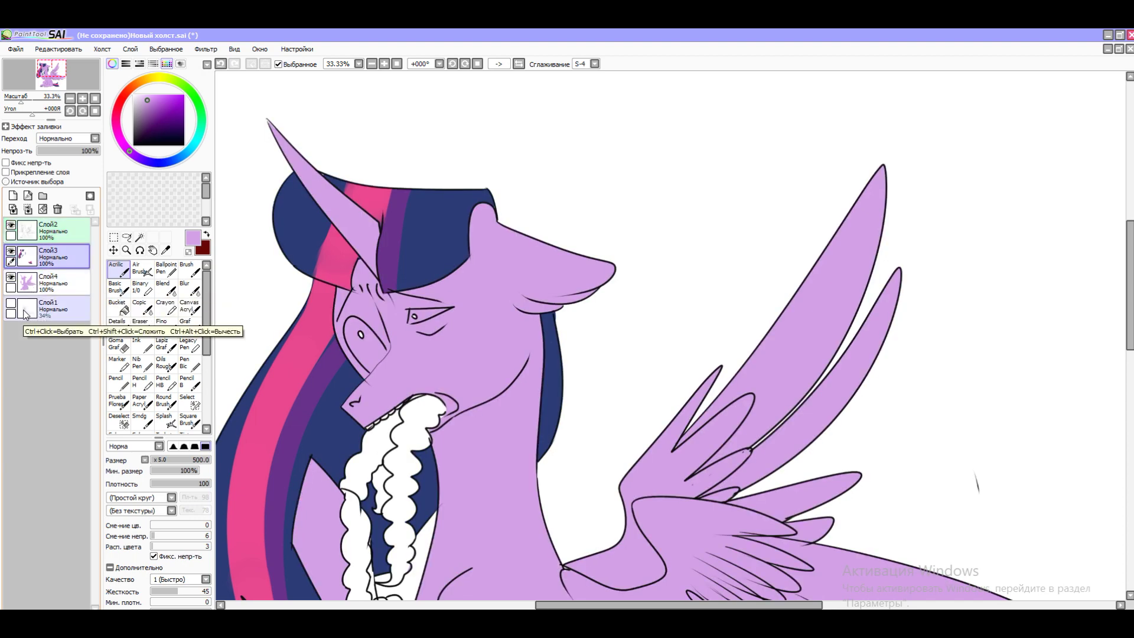
click(13, 196)
click(189, 401)
click(139, 237)
click(390, 472)
scroll(532, 355, down, 3)
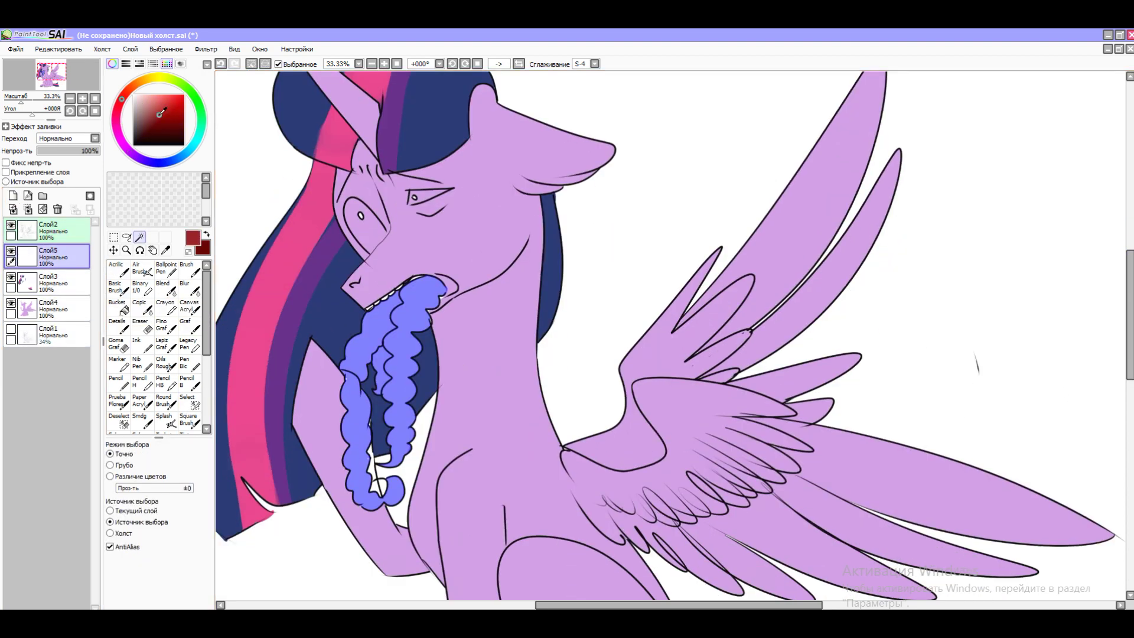
click(384, 384)
Step: Paint the selected entrails muted red using the Acrylic brush and clear the selection
click(47, 307)
click(118, 267)
click(47, 257)
key(ctrl+d)
Step: Paint the interior of both eyes white on a new layer using the Acrylic brush at size 30
click(13, 195)
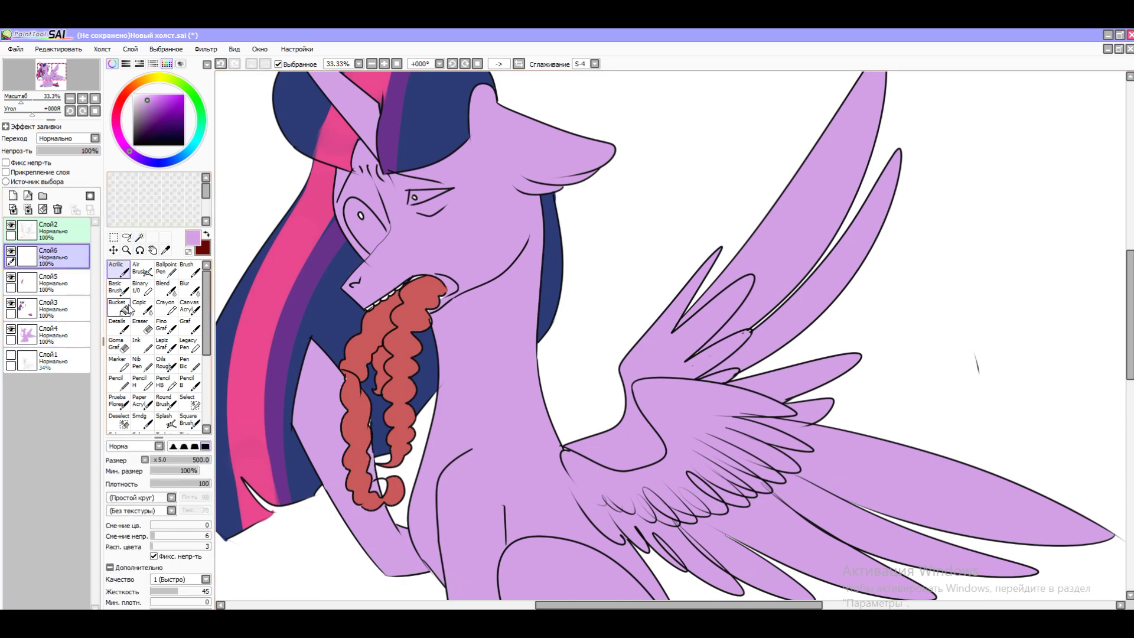
click(133, 94)
mouse_move(356, 219)
mouse_down()
mouse_move(361, 242)
mouse_move(378, 229)
mouse_up()
click(221, 64)
click(155, 460)
scroll(390, 378, up, 3)
drag(591, 177, 502, 497)
drag(319, 425, 402, 579)
drag(331, 449, 414, 532)
mouse_move(502, 426)
mouse_down()
mouse_move(523, 408)
mouse_move(615, 392)
mouse_up()
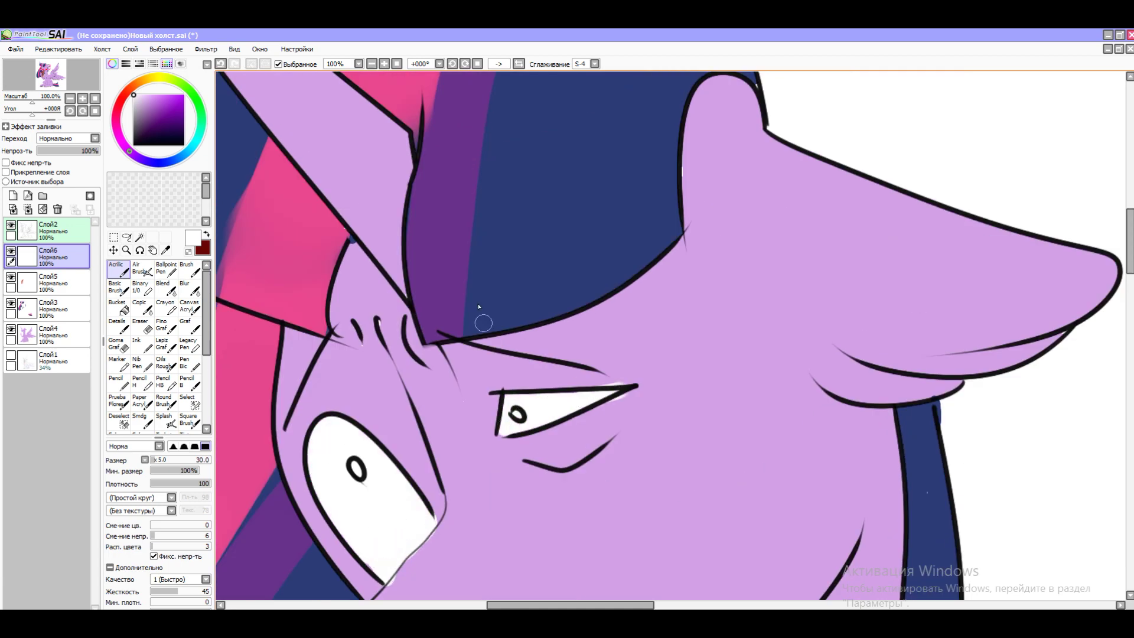
Step: Tint the edges of both eyes red-orange on a new layer clipped to the eye whites
click(13, 196)
click(5, 172)
click(185, 94)
drag(319, 425, 413, 567)
drag(502, 407, 590, 402)
Step: Blend the red-orange tint into the eye whites with the Blur brush
click(189, 288)
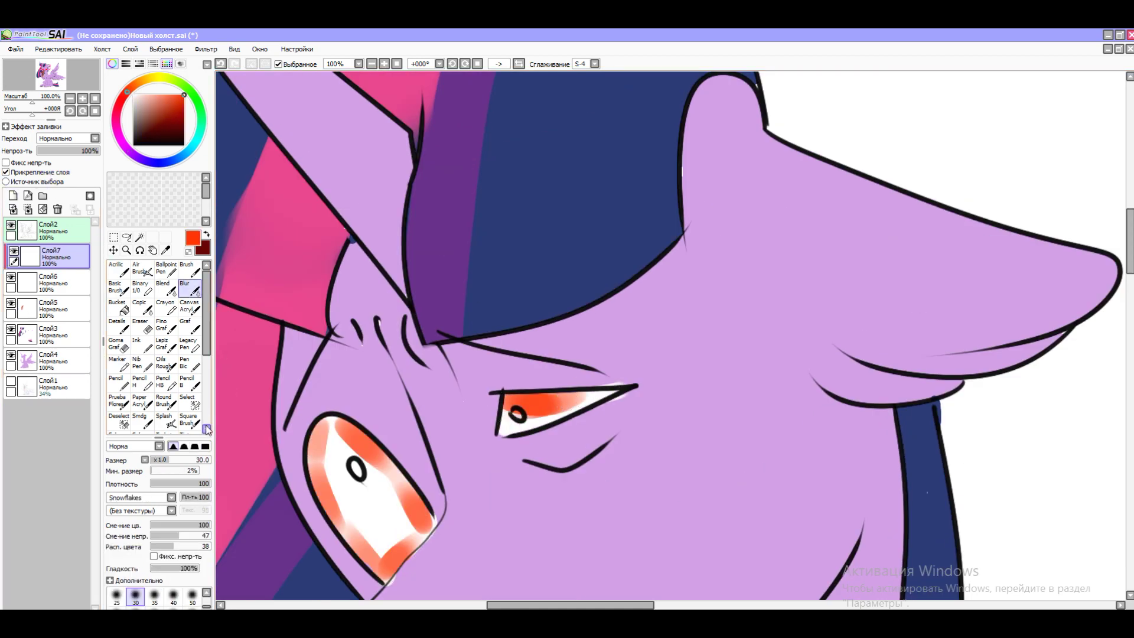
drag(331, 454, 340, 514)
key(ctrl+z)
click(140, 497)
click(133, 508)
mouse_move(331, 425)
mouse_down()
mouse_move(426, 556)
mouse_move(392, 566)
mouse_up()
drag(503, 413, 561, 408)
Step: Paint a dark purple bruise under the narrowed eye on a new layer with the Marker and soften it with the Blur brush
scroll(531, 354, down, 3)
click(117, 362)
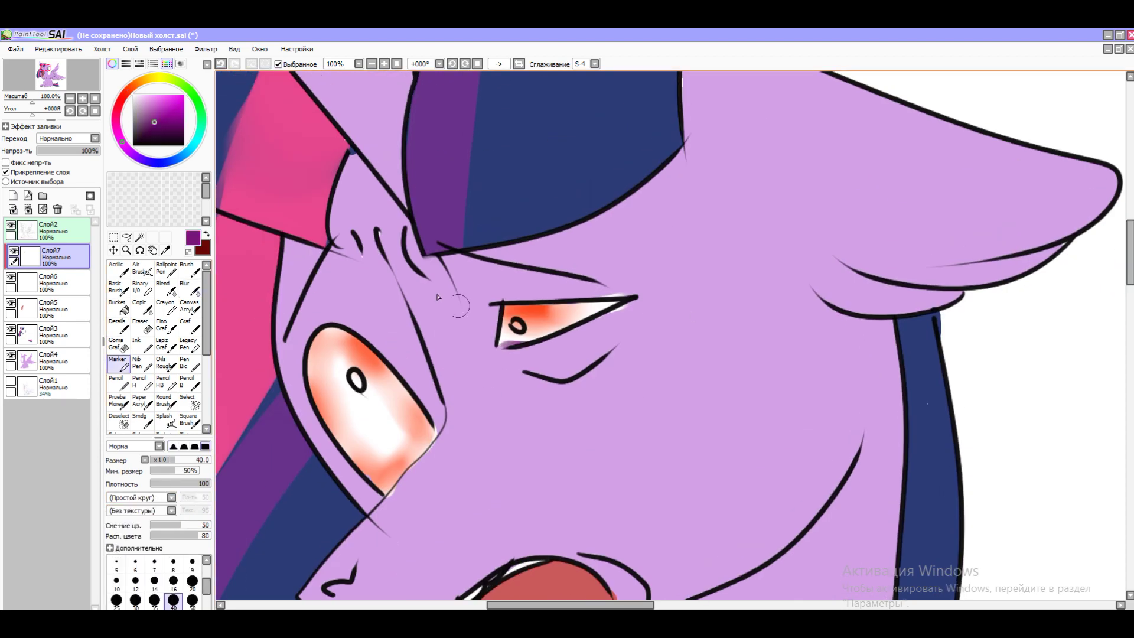
click(13, 196)
mouse_move(509, 367)
mouse_down()
mouse_move(608, 346)
mouse_move(579, 378)
mouse_move(549, 378)
mouse_up()
click(189, 288)
mouse_move(602, 348)
mouse_down()
mouse_move(532, 357)
mouse_move(570, 334)
mouse_up()
key(ctrl+z)
Step: Add a new layer above the eye whites and set up the Marker brush in dark red
click(13, 254)
click(12, 195)
click(6, 171)
click(118, 363)
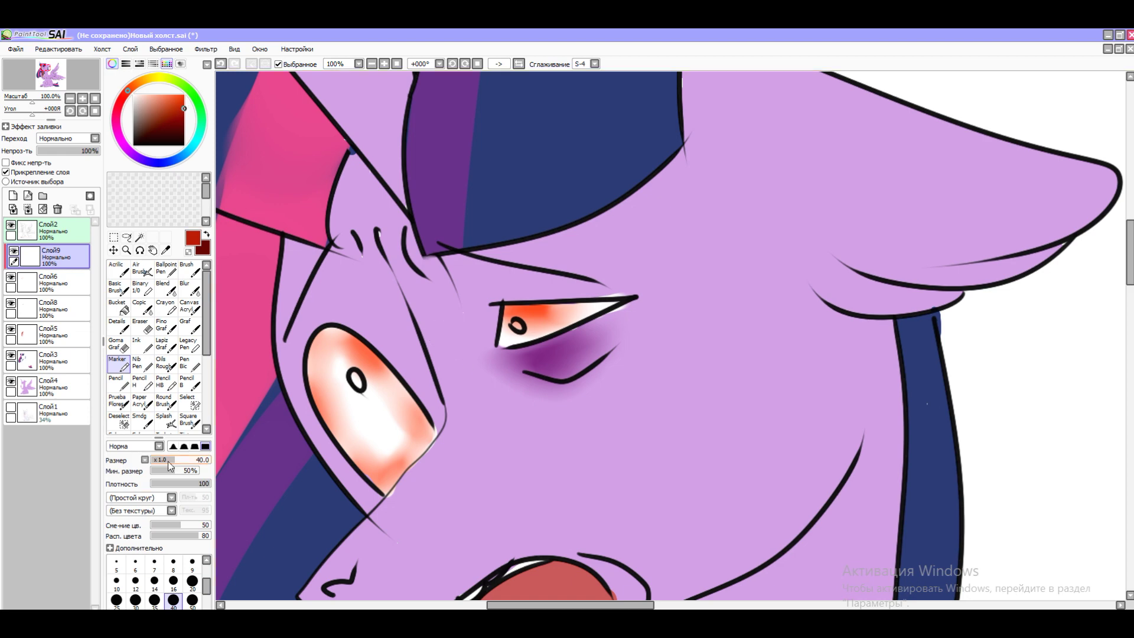
drag(530, 352, 550, 473)
key(ctrl+z)
key(ctrl+z)
key(ctrl+z)
drag(500, 348, 497, 455)
drag(585, 331, 585, 467)
key(ctrl+z)
Step: Paint dark red blood streaks dripping from the narrowed eye using the Marker at size 17 with a 0% minimum size
click(151, 471)
key(ctrl+z)
key(ctrl+z)
key(ctrl+z)
drag(501, 354, 500, 389)
drag(576, 409, 560, 483)
drag(620, 310, 597, 406)
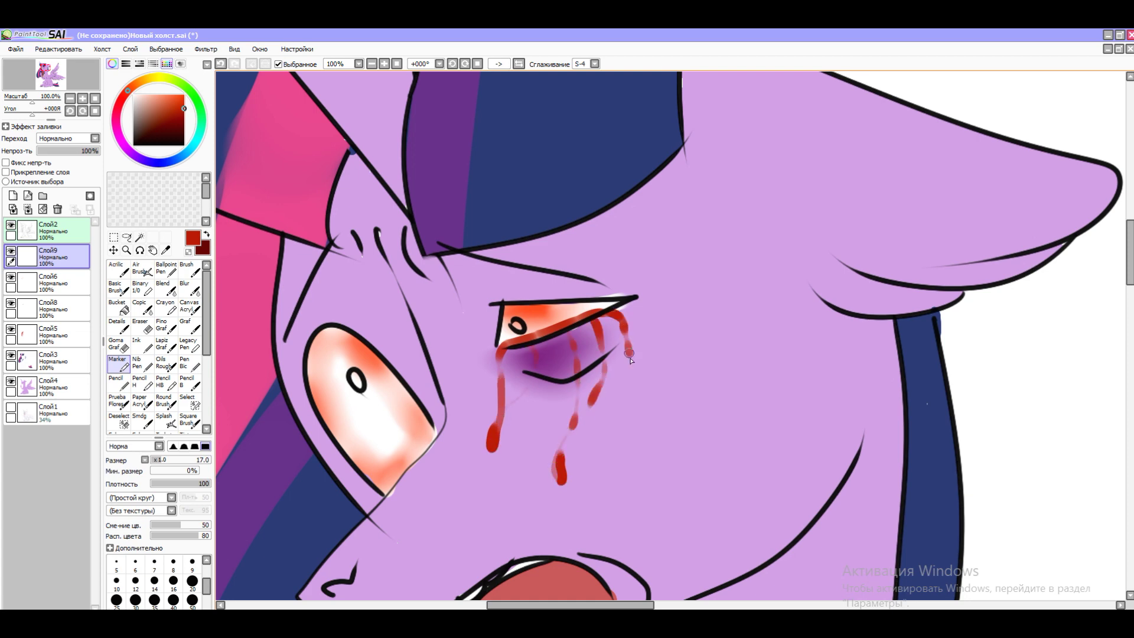
drag(638, 349, 641, 459)
Step: Smear translucent red around the blood streaks under the eye with an enlarged Marker brush
key(bracketright)
key(bracketright)
key(bracketright)
drag(591, 322, 567, 428)
Step: Paint bright orange-red strokes along the blood streaks under the eye using the Marker at size 9
key(ctrl+plus)
click(184, 94)
click(156, 460)
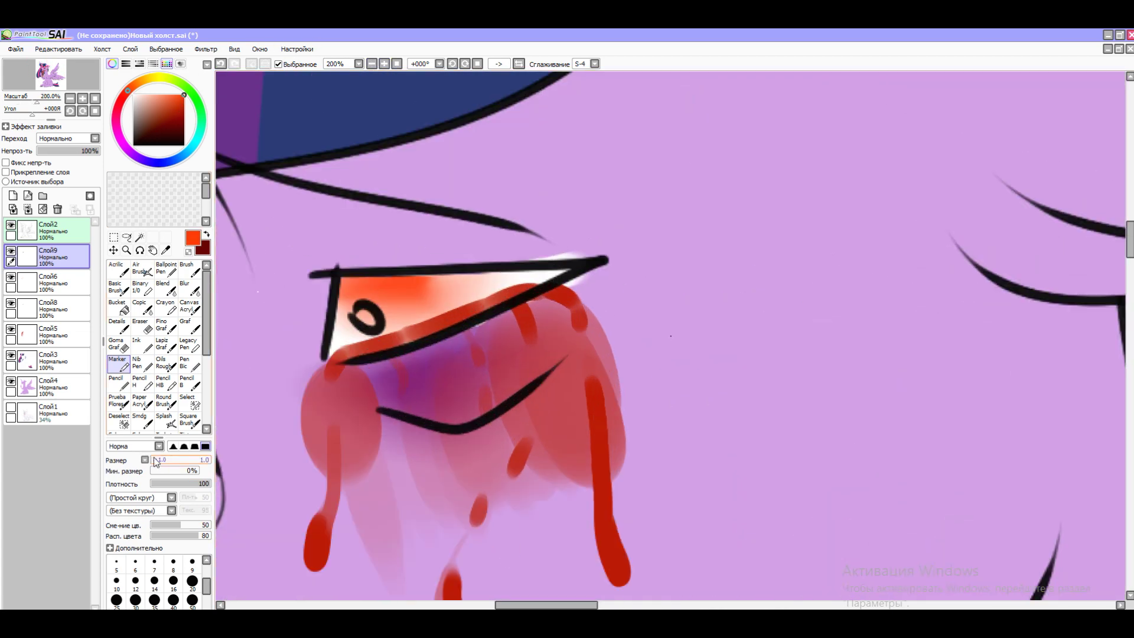
drag(331, 381, 325, 532)
drag(408, 424, 409, 452)
drag(481, 326, 486, 356)
drag(509, 466, 499, 511)
drag(585, 325, 588, 357)
scroll(599, 325, down, 3)
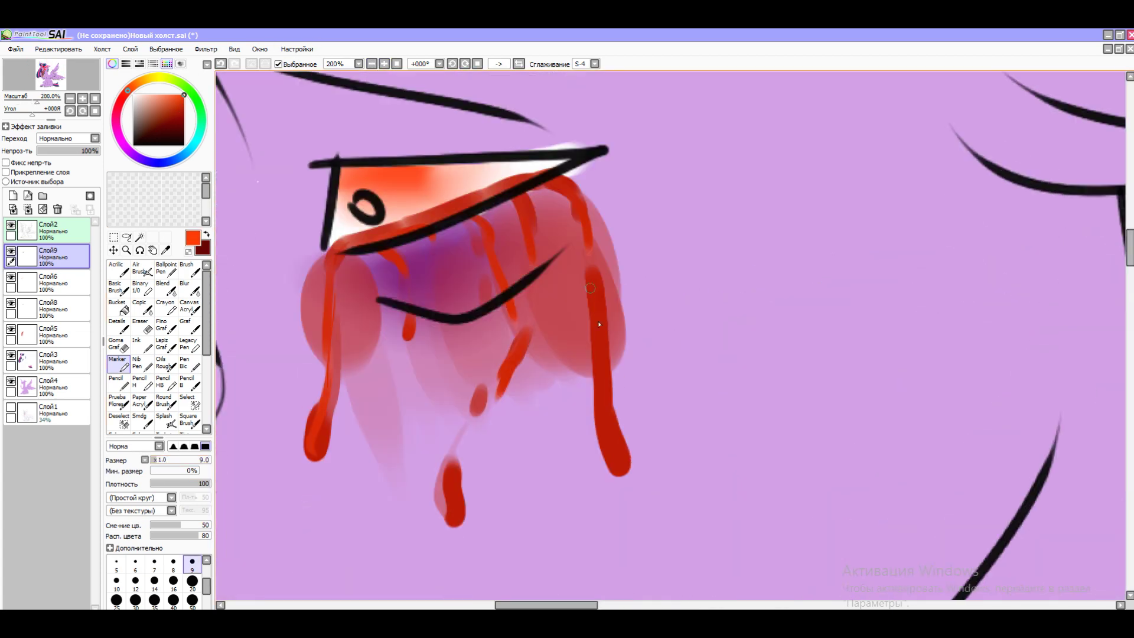
key(ctrl+minus)
key(ctrl+plus)
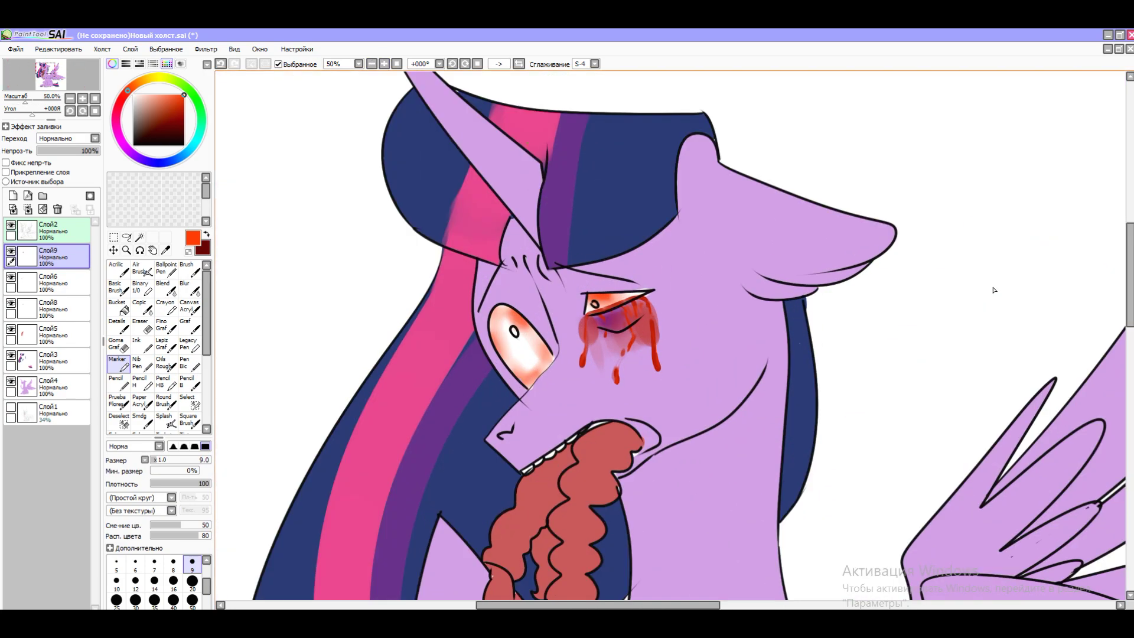
Step: Move the eye blood layer beneath the mane and tail layer
scroll(674, 337, down, 5)
key(ctrl+minus)
key(ctrl+minus)
drag(48, 254, 47, 360)
Step: Fill a new layer beneath the body with black using the Bucket as the background
click(10, 225)
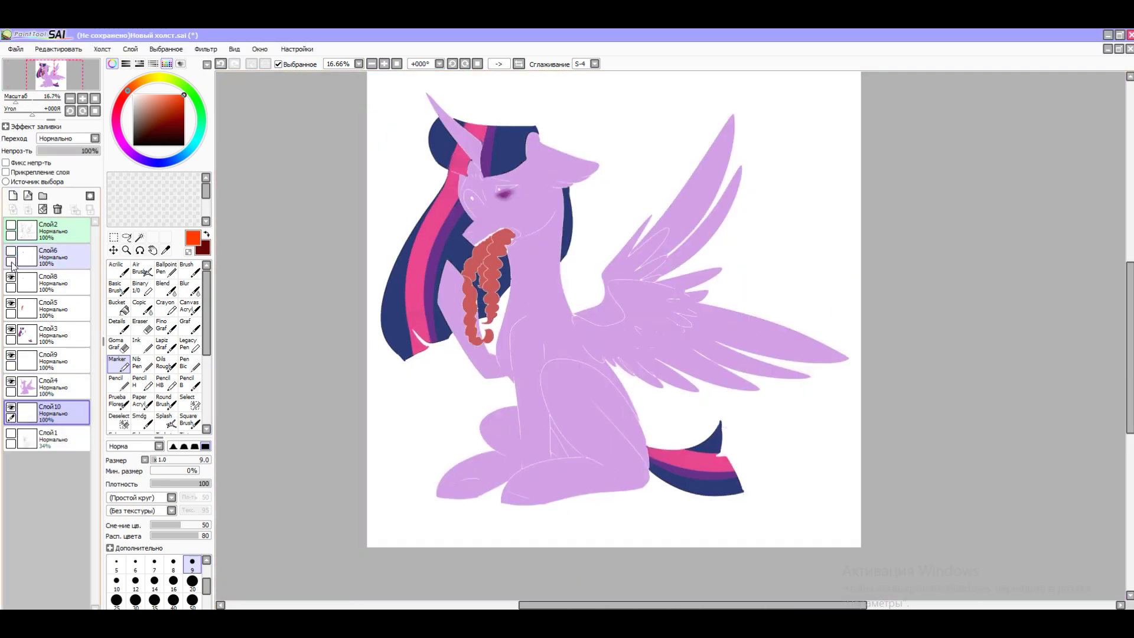
click(116, 307)
click(183, 144)
click(614, 520)
click(11, 329)
drag(482, 248, 475, 339)
drag(499, 195, 517, 210)
Step: Shade the legs and torso darker purple on a new layer clipped to the body, using the Marker at size 99
click(13, 209)
click(6, 171)
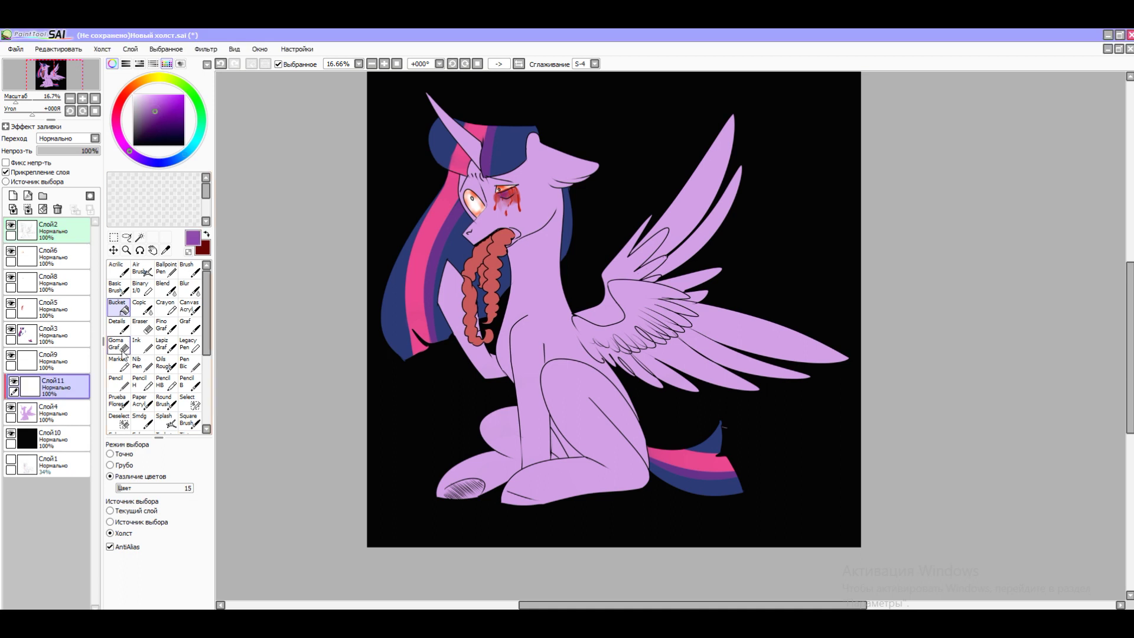
click(155, 112)
click(116, 363)
drag(553, 420, 579, 458)
drag(592, 400, 636, 484)
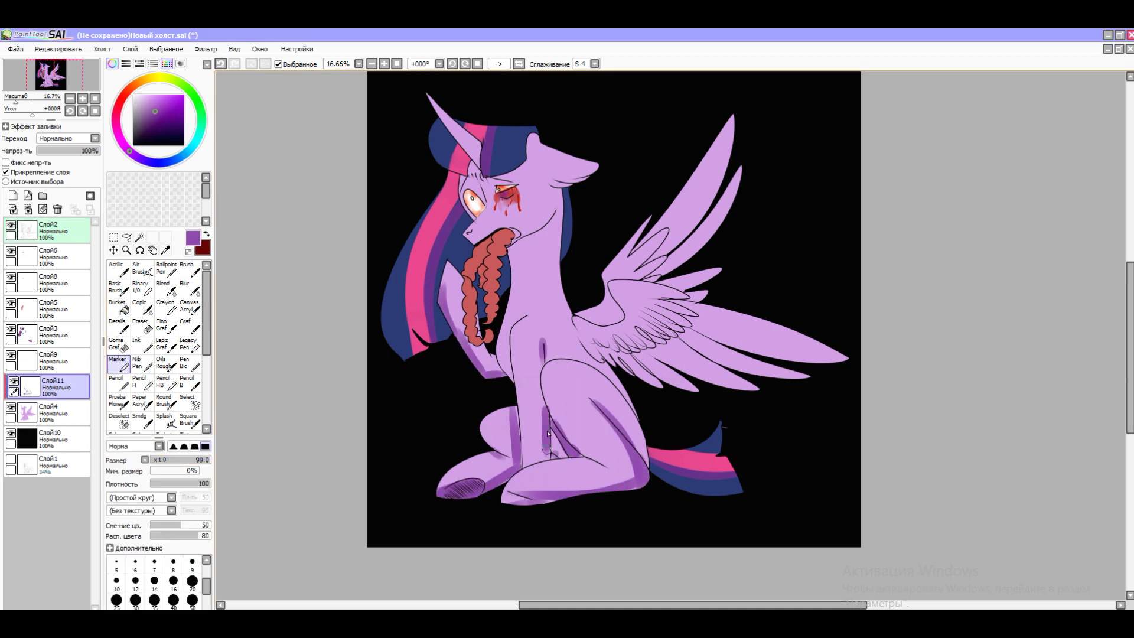
Step: Shade the wing feathers, neck and head with the same darker purple
drag(629, 353, 768, 372)
drag(730, 122, 673, 254)
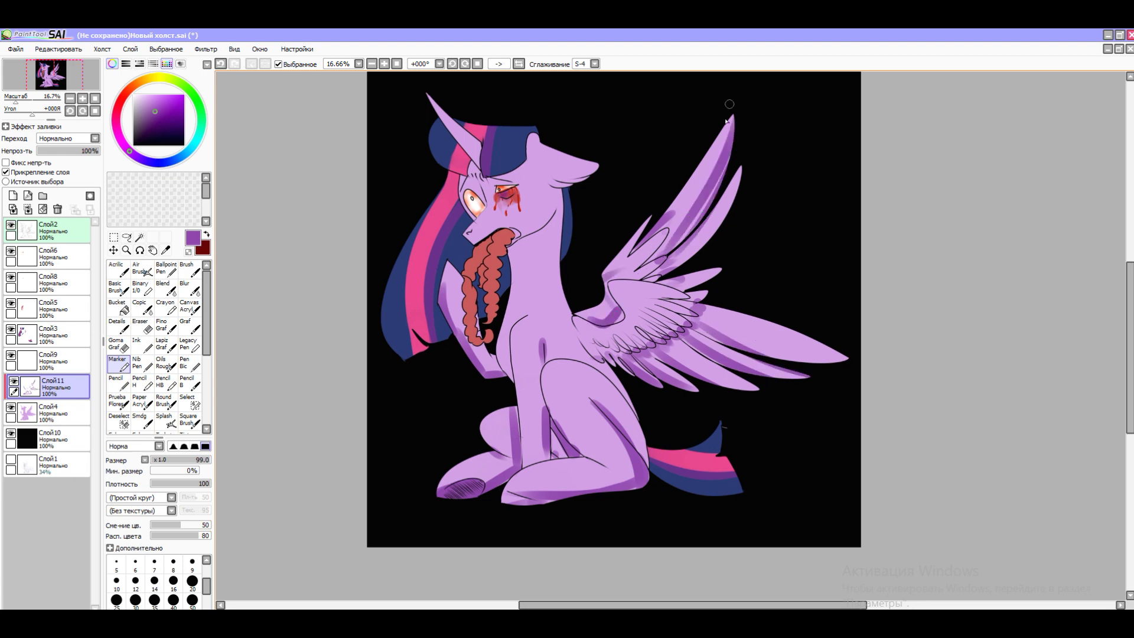
drag(727, 183, 688, 283)
click(554, 222)
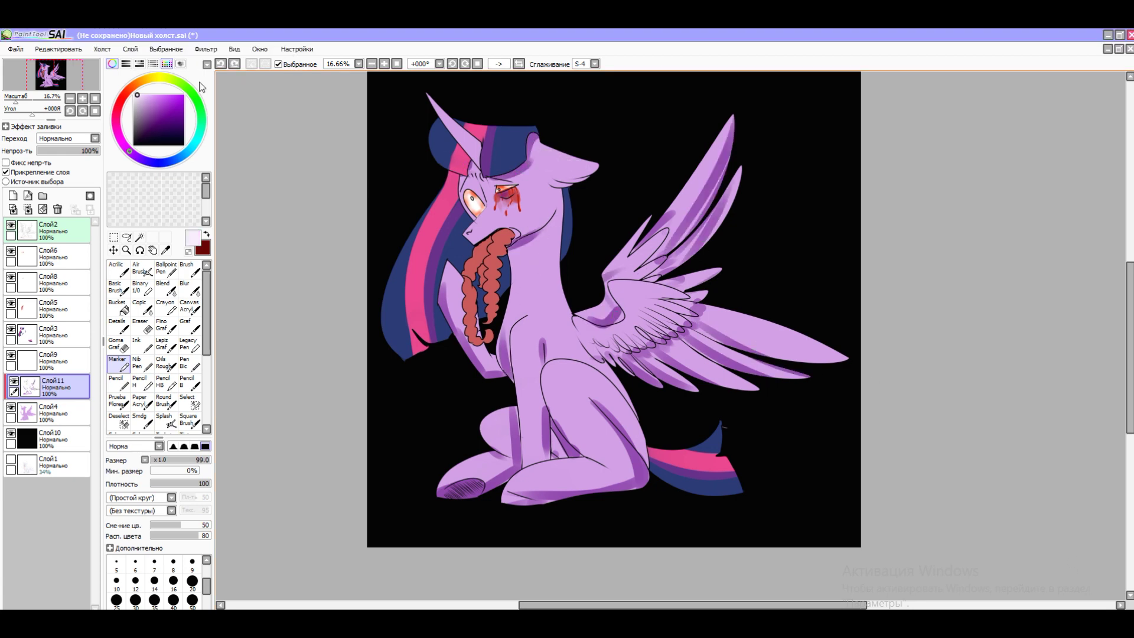
Step: Paint pale lavender highlights on the wings, thigh, chest and hind legs using the Marker at size 99
click(141, 98)
drag(712, 148, 687, 192)
drag(597, 307, 665, 280)
drag(723, 352, 824, 314)
mouse_move(591, 354)
mouse_down()
mouse_move(556, 470)
mouse_move(549, 458)
mouse_up()
key(ctrl+z)
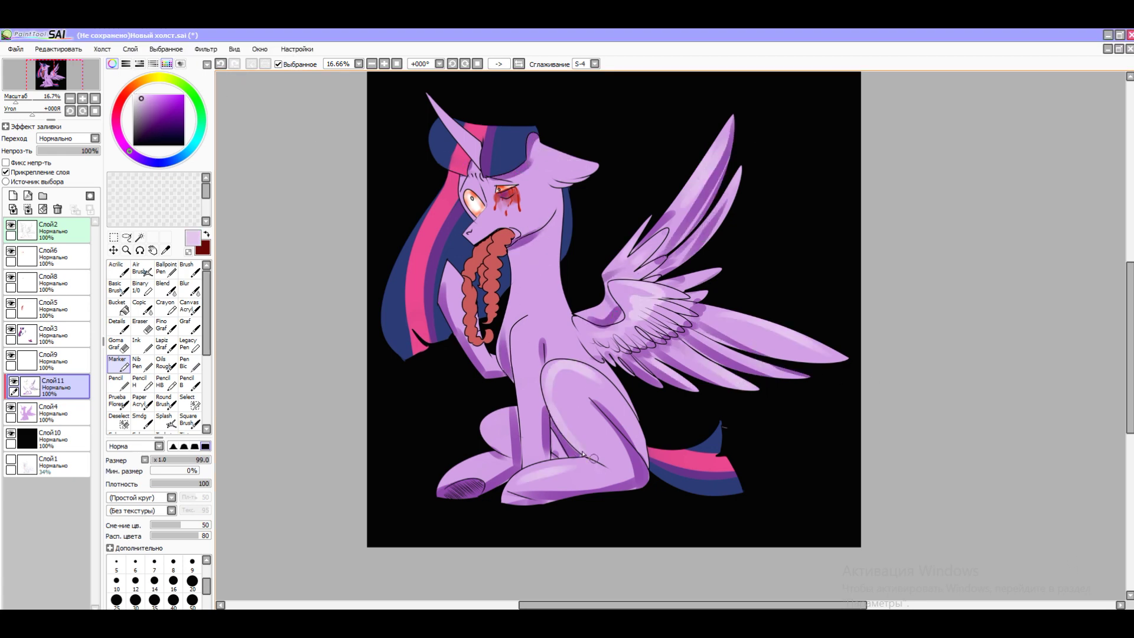
drag(525, 324, 517, 378)
drag(514, 478, 570, 487)
Step: Draw grey hair strands over the mane on a new layer clipped to it, using the Pencil HB brush at size 5
click(13, 196)
drag(53, 387, 53, 332)
scroll(153, 325, down, 1)
click(166, 369)
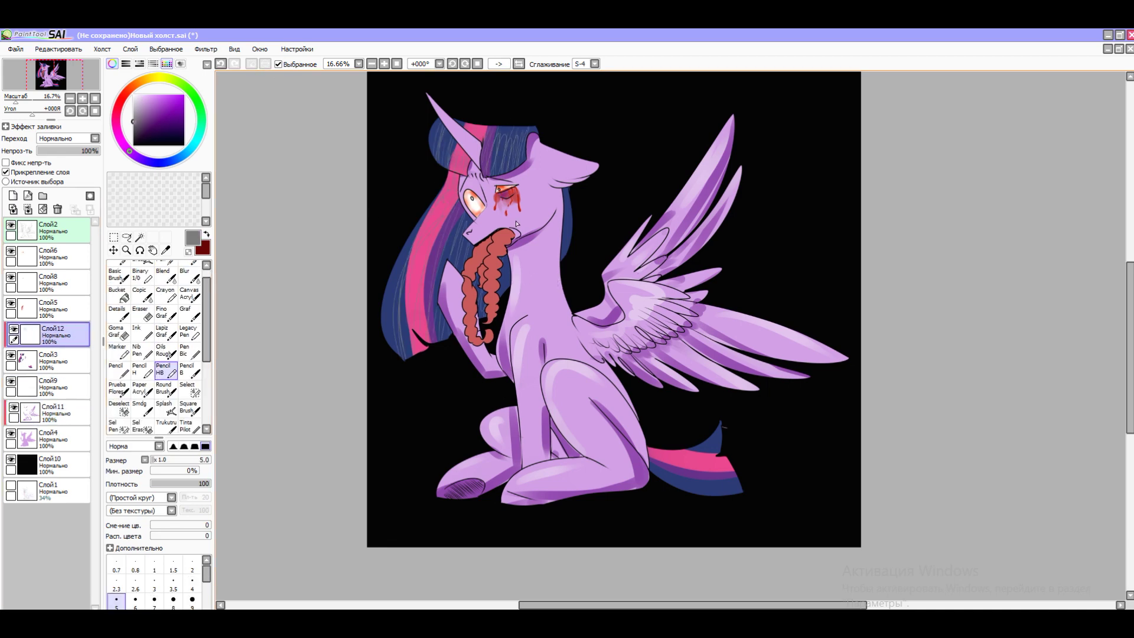
Step: Add soft Marker highlights to the mane and tail on a new clipped layer and merge the shading layers down
click(13, 195)
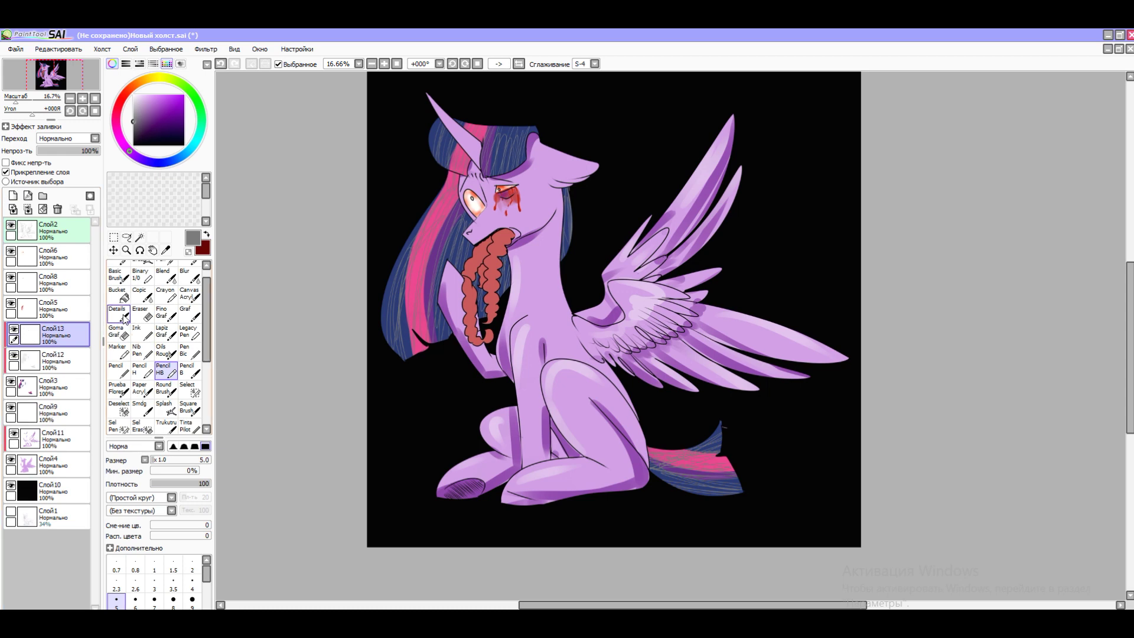
click(117, 350)
key(ctrl+e)
key(ctrl+e)
key(ctrl+e)
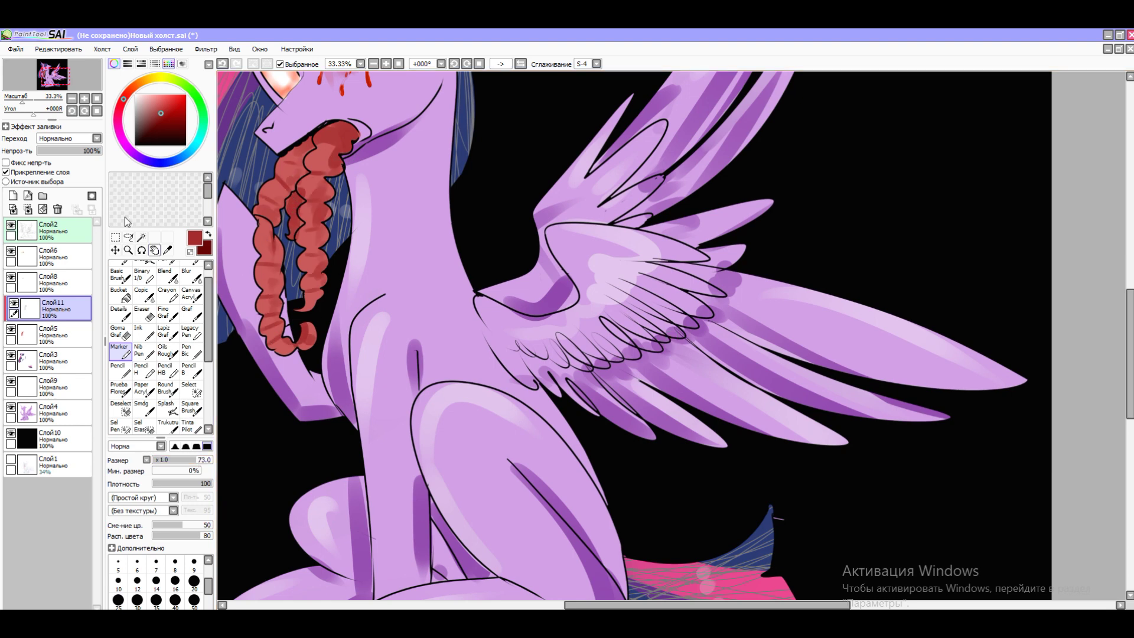
Step: Paint red blood behind the entrails on a new layer beneath them, using the Marker at size 80
click(13, 195)
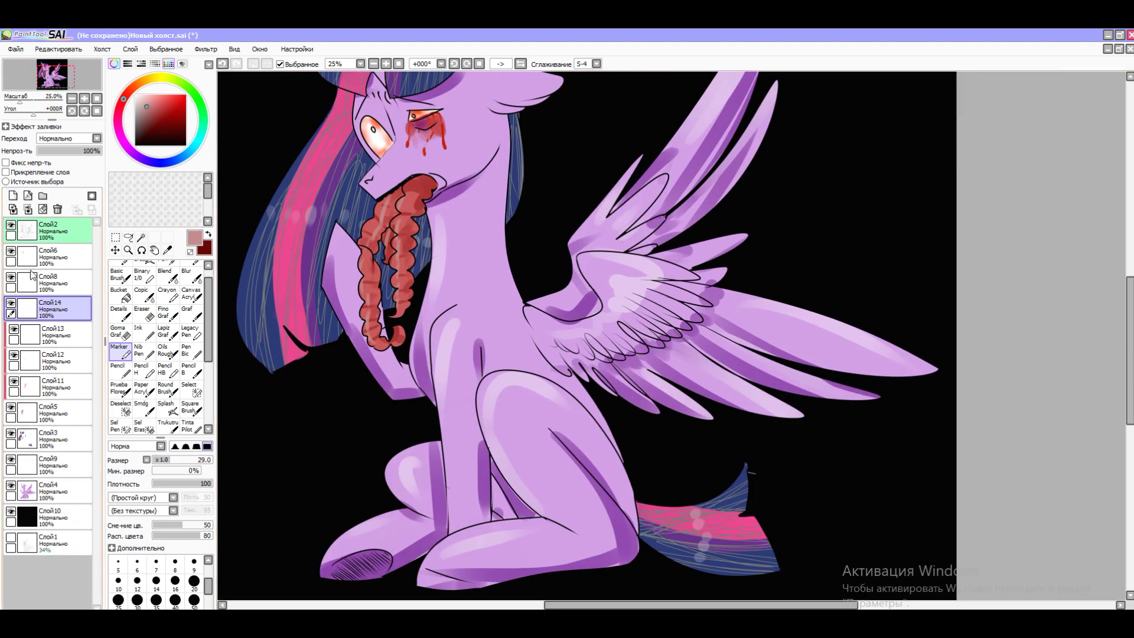
click(24, 360)
click(10, 355)
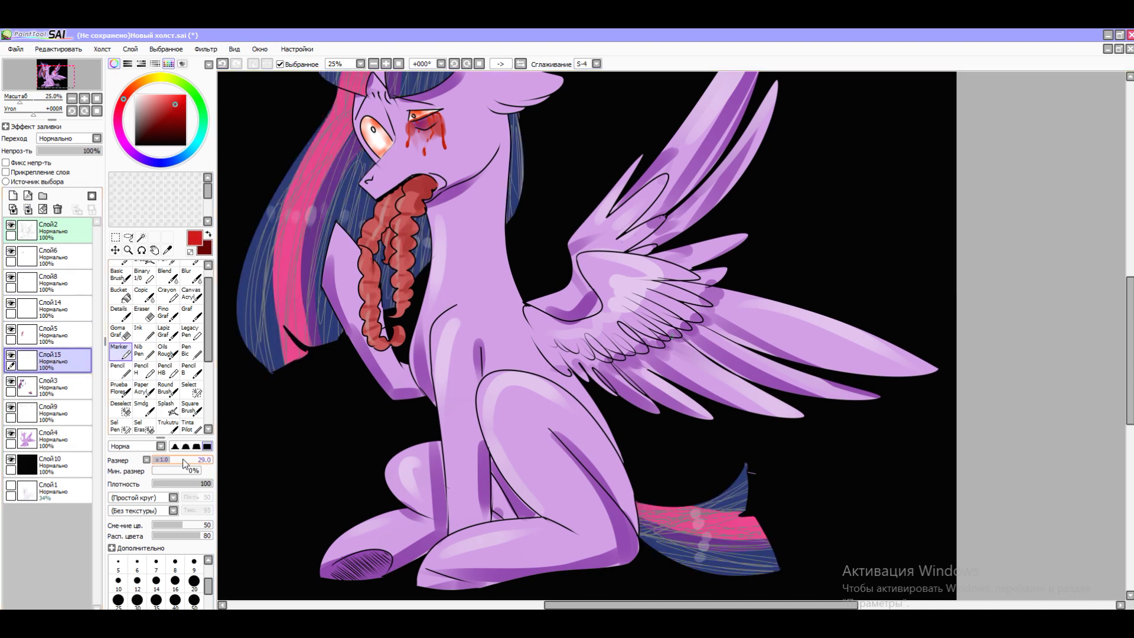
drag(395, 384, 421, 307)
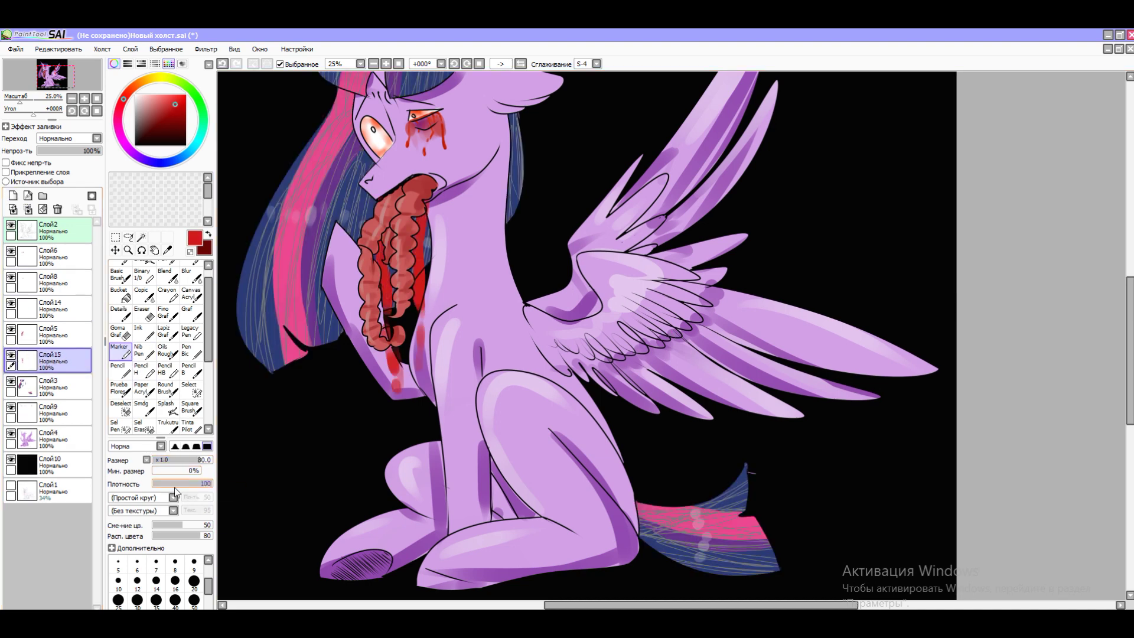
Step: Paint red blood running down the chest and hind leg and pooling under the hooves on the entrails layer
click(59, 334)
mouse_move(434, 201)
mouse_down()
mouse_move(448, 430)
mouse_move(414, 535)
mouse_up()
drag(304, 582, 464, 588)
scroll(384, 584, down, 3)
mouse_move(470, 493)
mouse_down()
mouse_move(401, 482)
mouse_move(311, 492)
mouse_up()
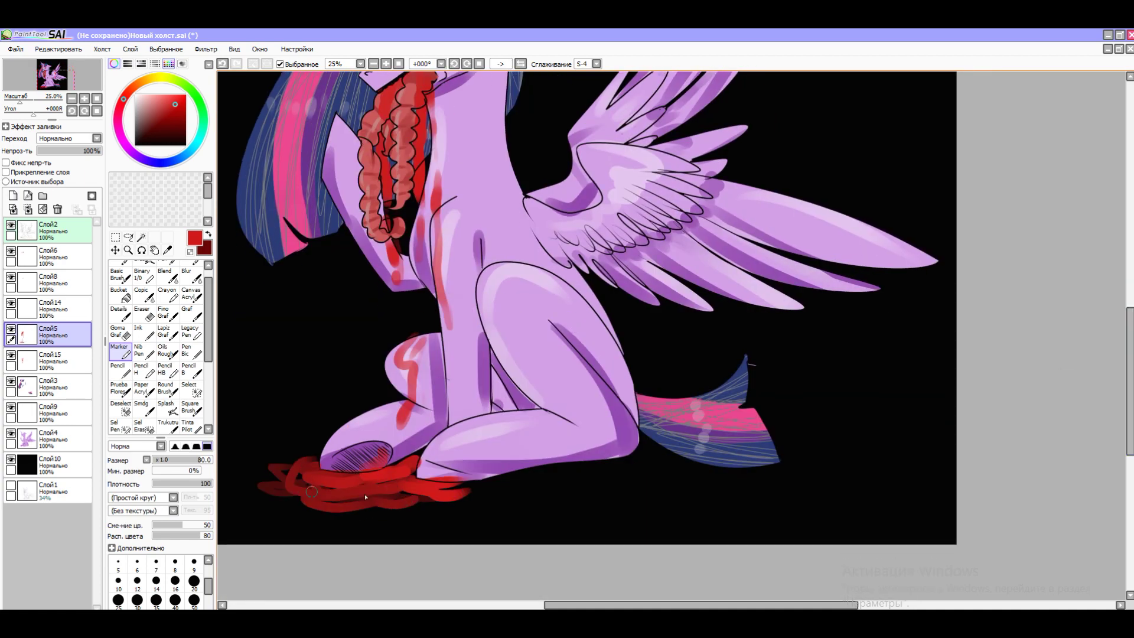
Step: Merge the figure's colour layers into one layer above the black background and switch to the Eraser at size 12
click(13, 195)
scroll(585, 337, up, 5)
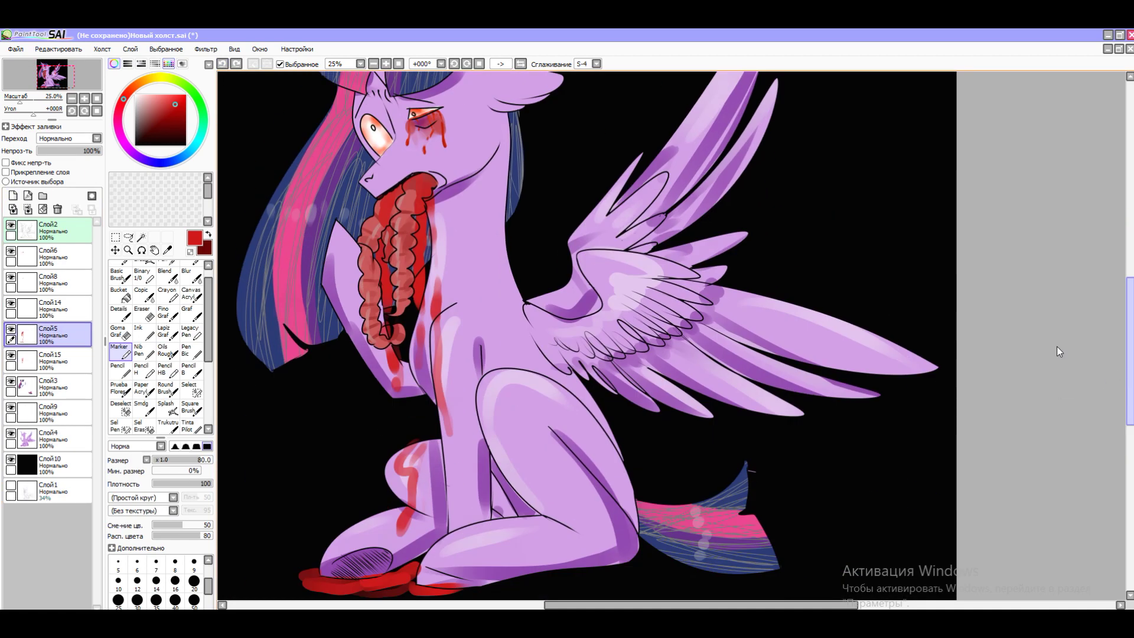
key(ctrl+e)
click(141, 313)
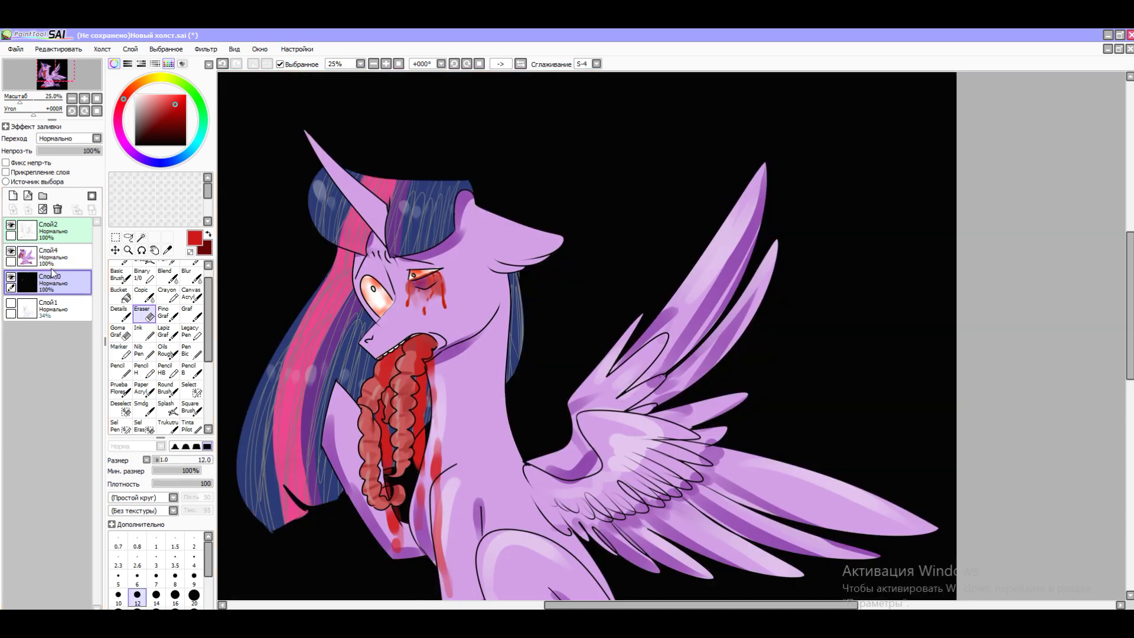
Step: Paint a yellow magic glow with swirling rings around the horn on a new layer above the figure, using the Marker
click(13, 195)
scroll(127, 310, up, 1)
drag(152, 91, 162, 78)
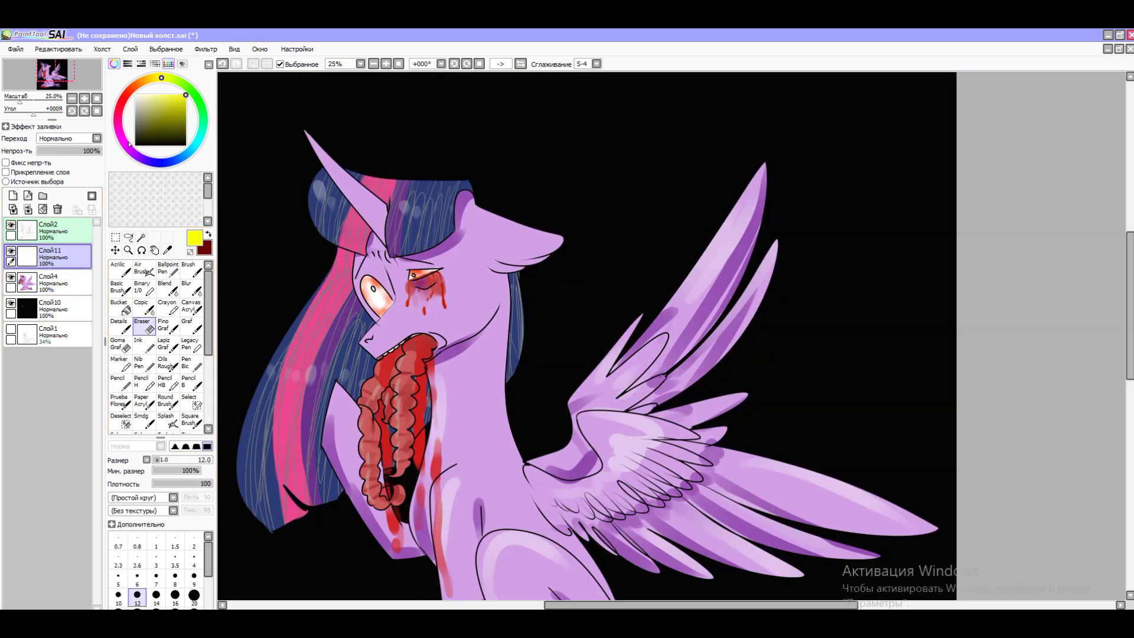
click(119, 361)
drag(331, 177, 313, 136)
drag(355, 219, 296, 142)
mouse_move(307, 101)
mouse_down()
mouse_move(284, 142)
mouse_move(355, 166)
mouse_up()
Step: Paint black over the lower body on a new layer with the Marker at size 500 and move that layer beneath the figure layer
click(373, 63)
click(386, 64)
click(12, 196)
click(185, 144)
drag(733, 390, 472, 531)
drag(50, 282, 51, 316)
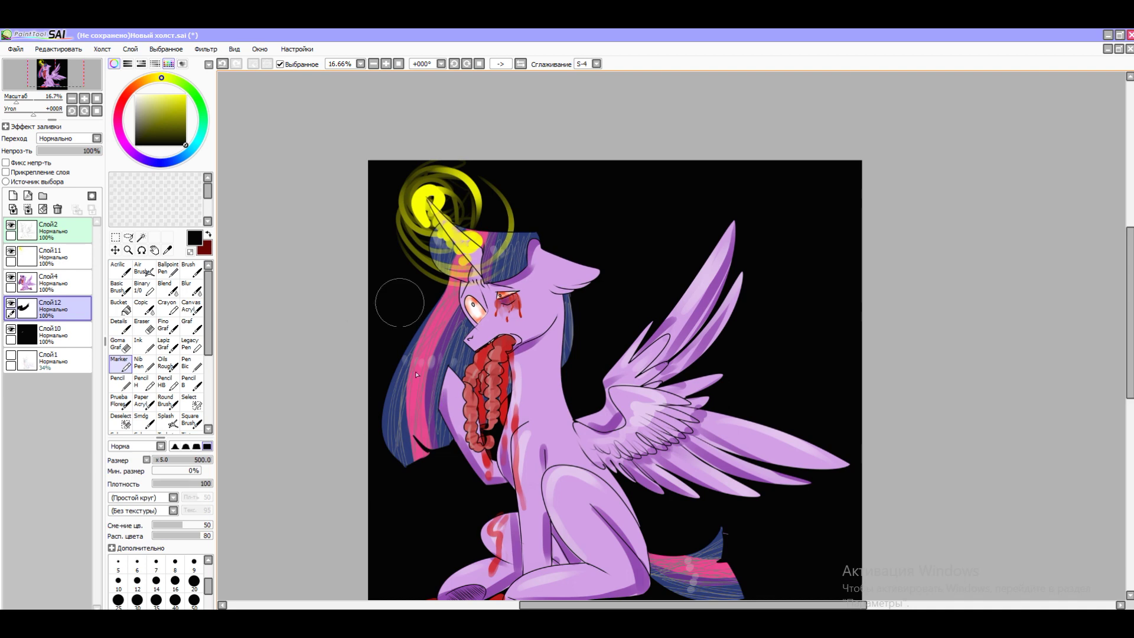
Step: Undo the layer move, cover the figure's lower half with black Marker strokes and set the shadow layer's opacity to 43%
click(135, 95)
click(223, 64)
click(186, 144)
scroll(253, 172, down, 1)
drag(709, 355, 520, 485)
drag(738, 384, 502, 532)
drag(94, 150, 64, 150)
Step: Add two more black shadow layers over the lower body and wings, setting their opacity to 35% and 46%
click(12, 196)
drag(768, 426, 484, 532)
drag(95, 151, 59, 150)
click(12, 195)
drag(785, 425, 650, 532)
drag(94, 150, 67, 151)
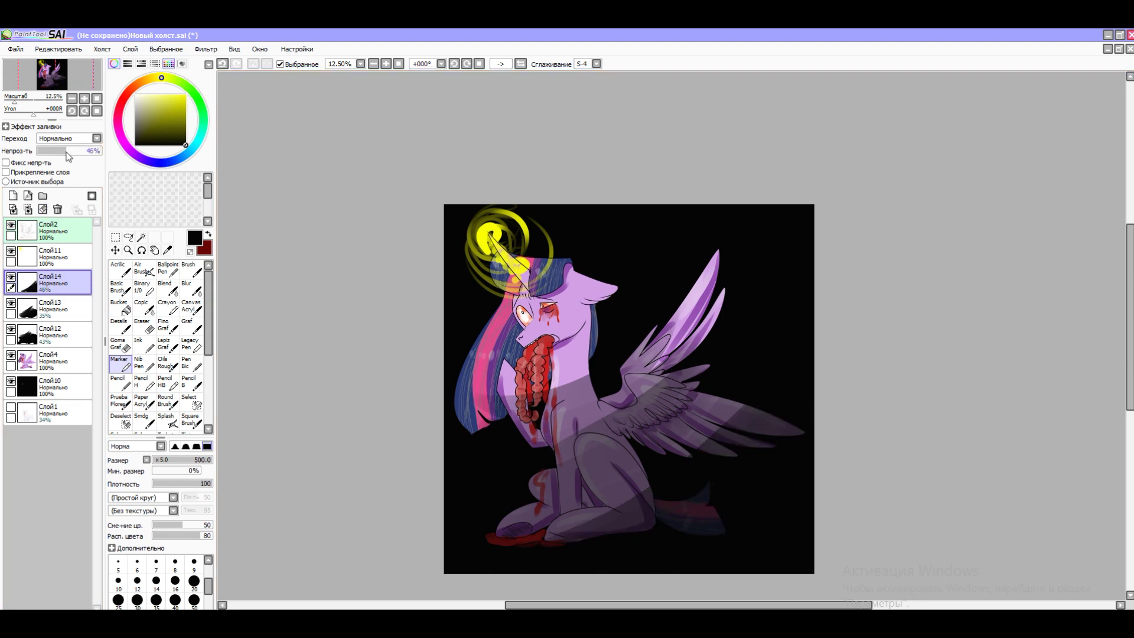
Step: Try yellow Marker strokes on the figure's colour layer, undo them and reduce the brush size to about 95
click(50, 360)
click(185, 94)
drag(579, 378, 585, 449)
key(ctrl+z)
scroll(579, 408, up, 2)
drag(200, 459, 177, 460)
drag(452, 363, 459, 407)
key(ctrl+z)
drag(201, 460, 177, 460)
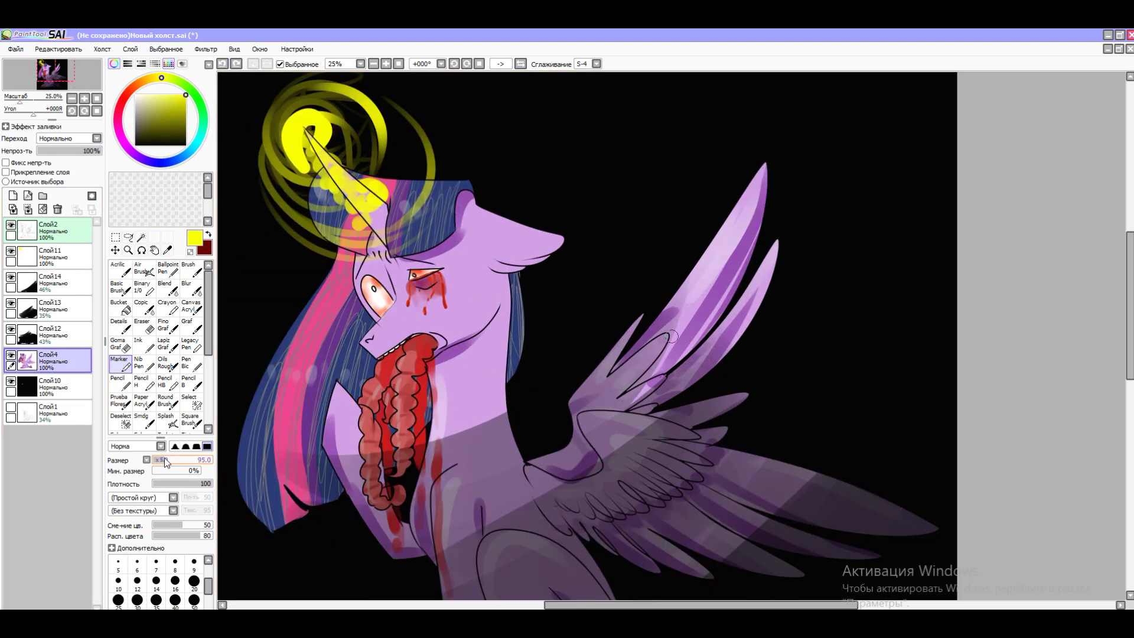
Step: Paint yellow light reflections on the ear, cheek, mane, wings, chest and legs of the figure
drag(479, 222, 547, 227)
drag(334, 398, 341, 455)
drag(303, 369, 366, 284)
drag(497, 287, 443, 345)
drag(738, 195, 682, 295)
scroll(615, 355, down, 5)
drag(443, 275, 440, 360)
Step: Soften the hard edges of the black shadow layers with the Blur brush at size 500
click(373, 63)
click(51, 278)
click(192, 287)
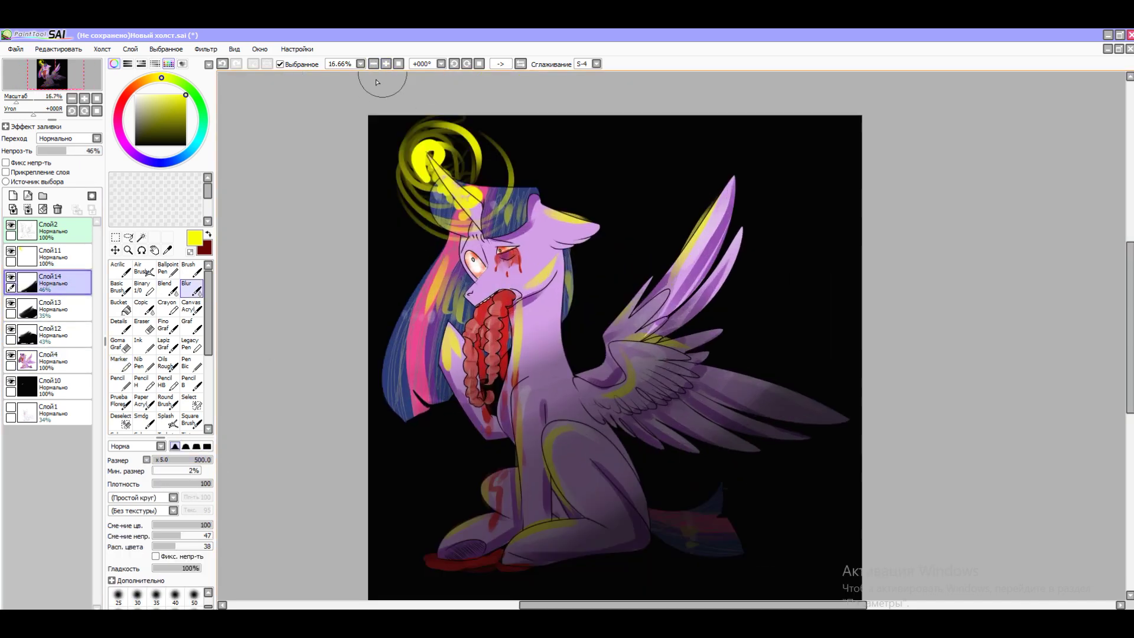
Step: Write the artist's handle and date in white below the tail on a new top layer, using the Pen Bic at size 2
click(12, 196)
click(191, 363)
scroll(650, 414, up, 3)
drag(609, 440, 611, 449)
drag(635, 441, 650, 469)
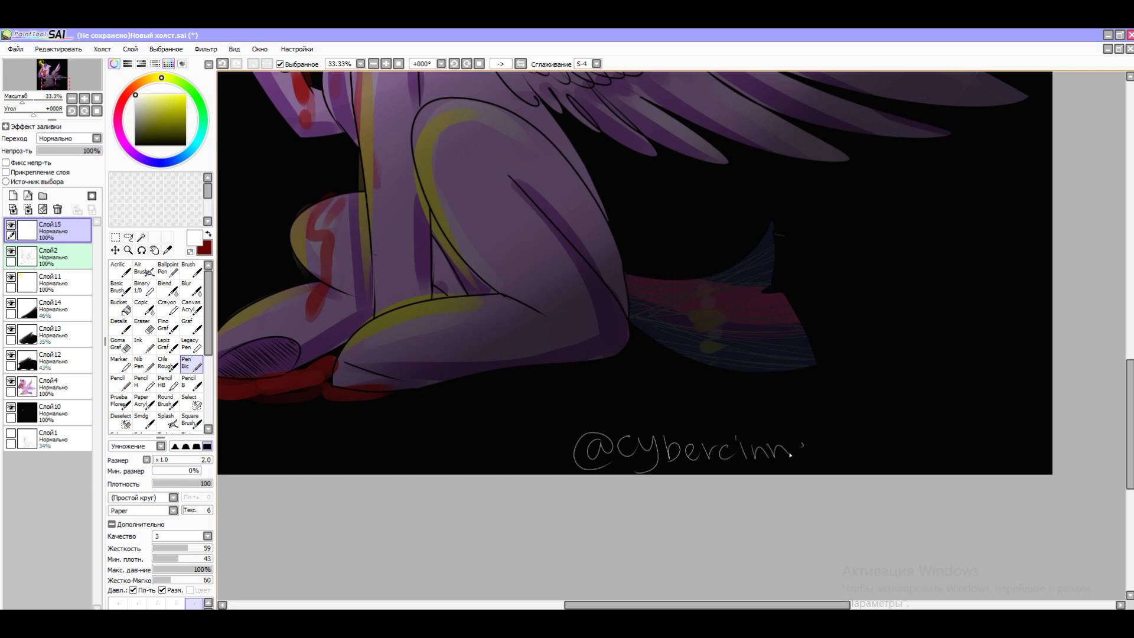
click(373, 64)
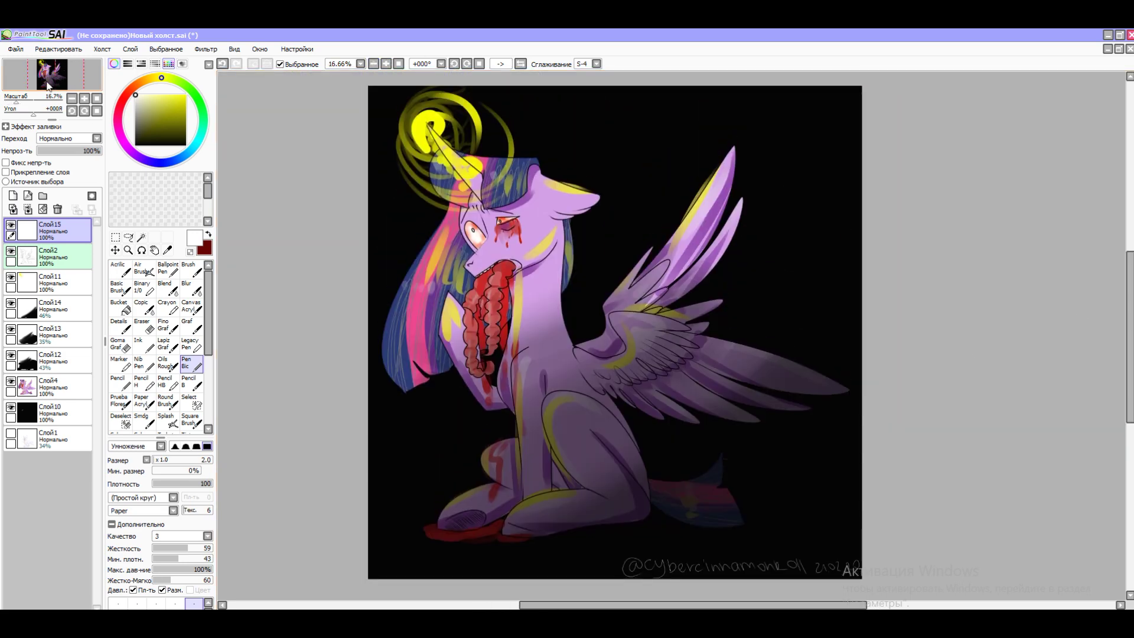
Step: Save the finished artwork as a PNG file, entering "litt" for its name and accepting the save options
key(ctrl+s)
text(litt)
click(338, 298)
click(319, 337)
click(372, 314)
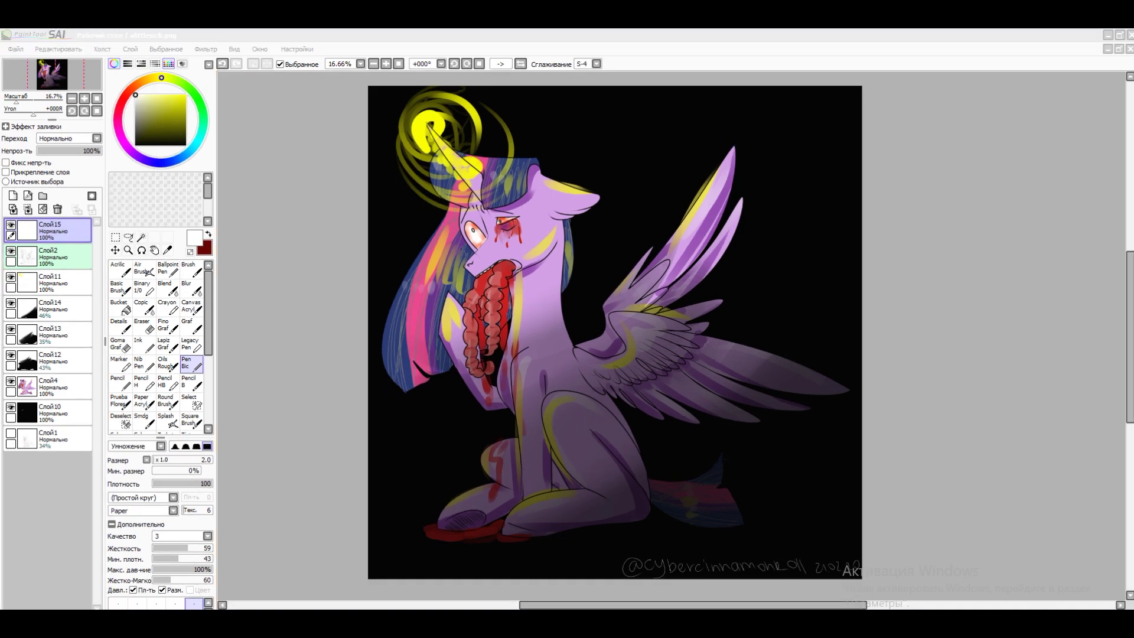